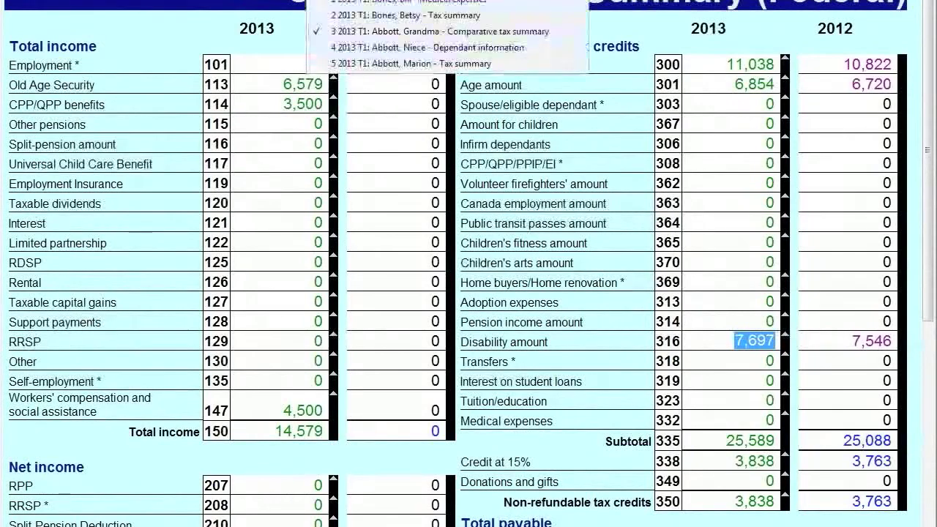
- Switch to the supporting family member's tax summary, check the line 318 transfers, and trace the infirm/caregiver amount to line 306 on Schedule 1
{"action": "left_click", "coordinate": [388, 66]}
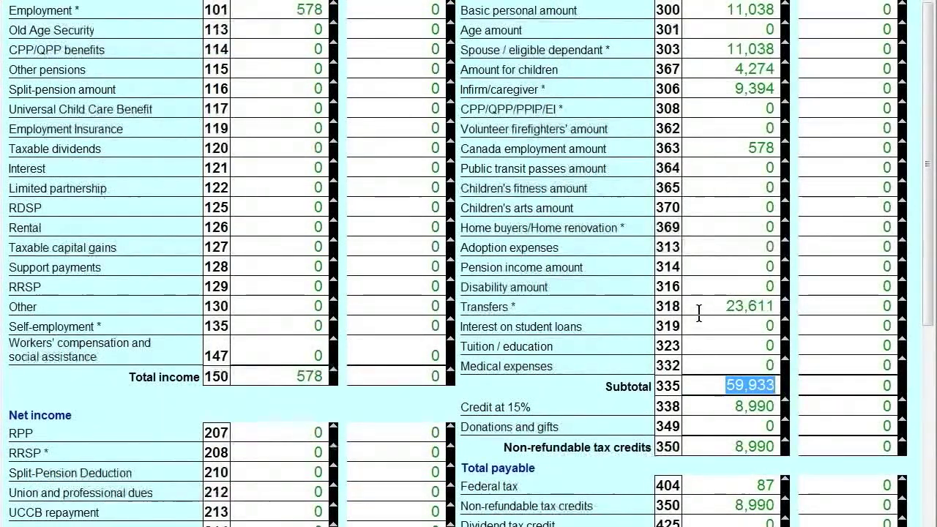
{"action": "left_click", "coordinate": [711, 309]}
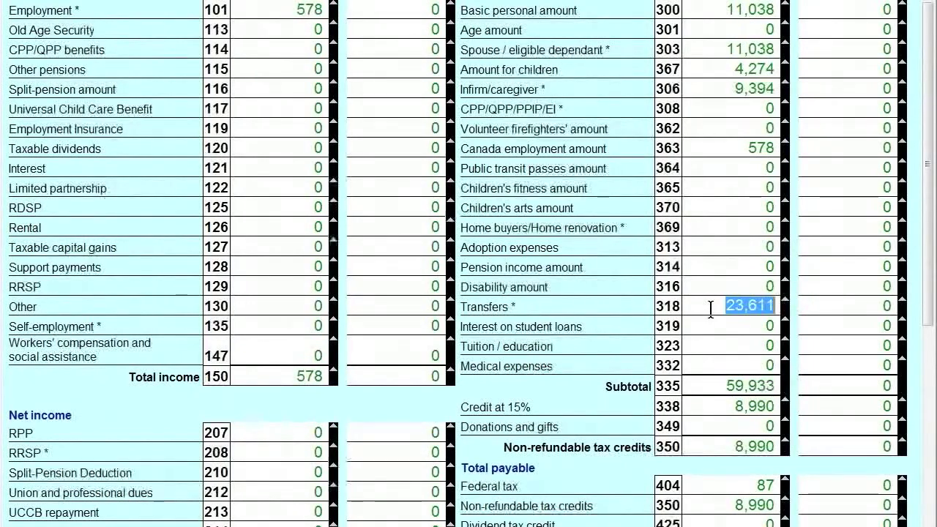
{"action": "double_click", "coordinate": [711, 88]}
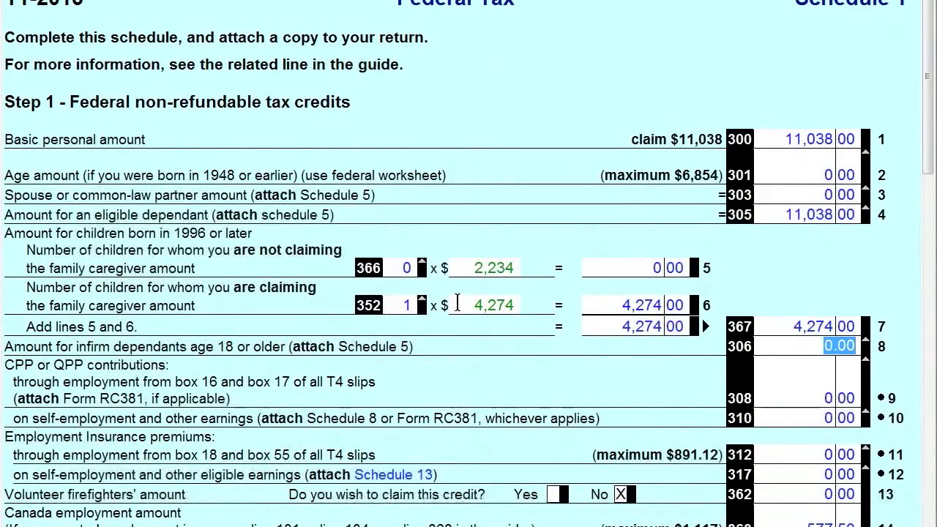
{"action": "scroll", "coordinate": [602, 508], "scroll_direction": "down", "scroll_amount": 3}
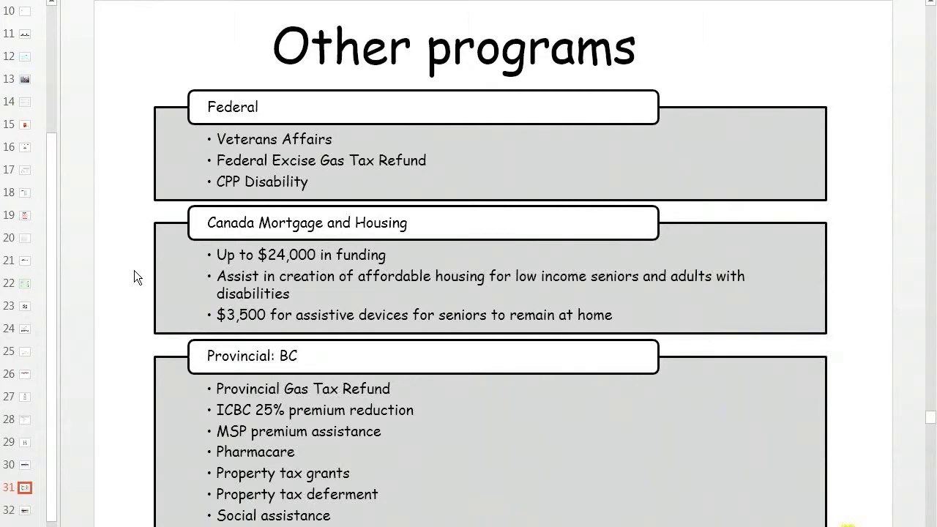
- Go to slide 32, and on the TaxDetective website open the Tax is a Family Affair page and its same-named Families article
{"action": "left_click", "coordinate": [25, 511]}
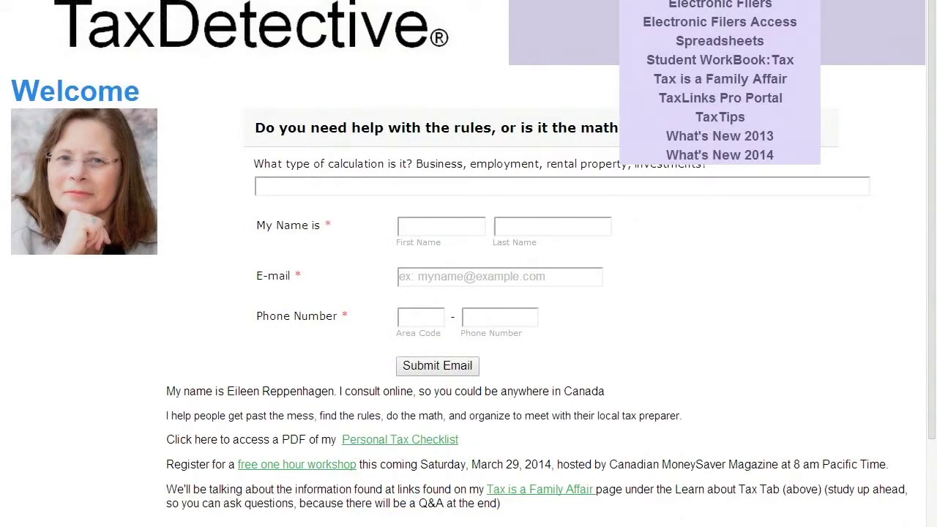
{"action": "mouse_move", "coordinate": [610, 4]}
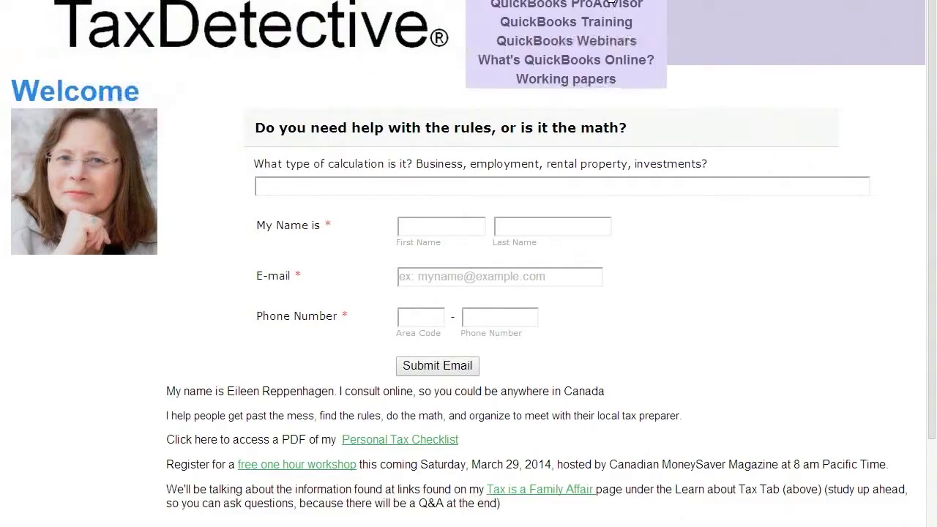
{"action": "mouse_move", "coordinate": [720, 2]}
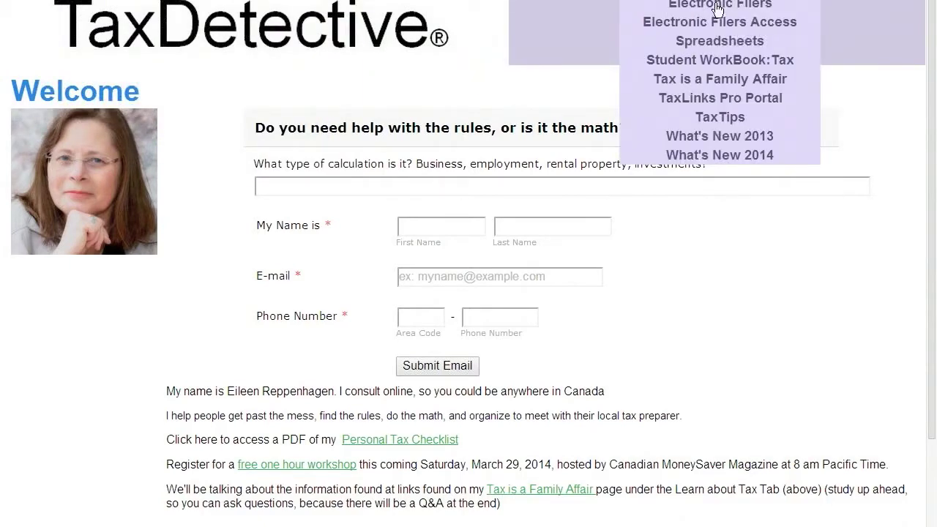
{"action": "left_click", "coordinate": [713, 79]}
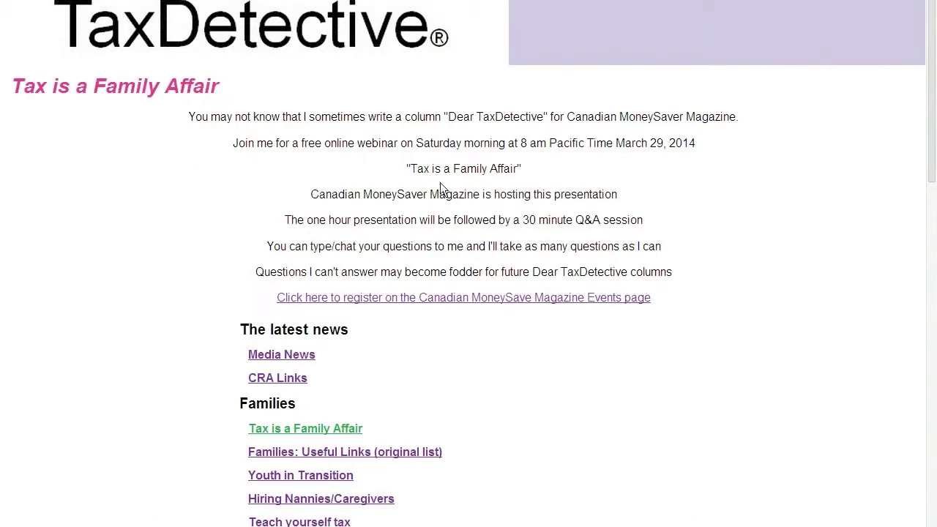
{"action": "left_click", "coordinate": [312, 437]}
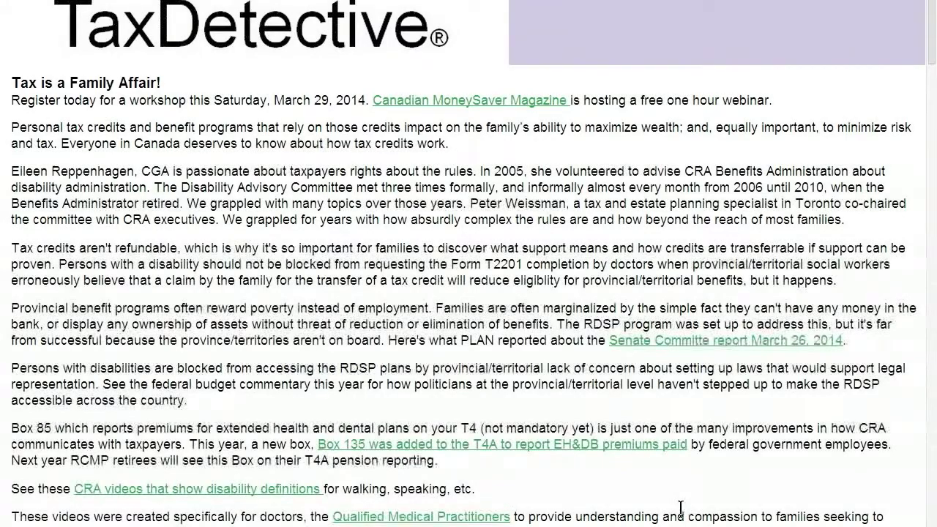
- Review the article's key information, programs and definitions links, and open ITA S. 118.2(2) Medical expenses under Official References
{"action": "scroll", "coordinate": [681, 508], "scroll_direction": "down", "scroll_amount": 7}
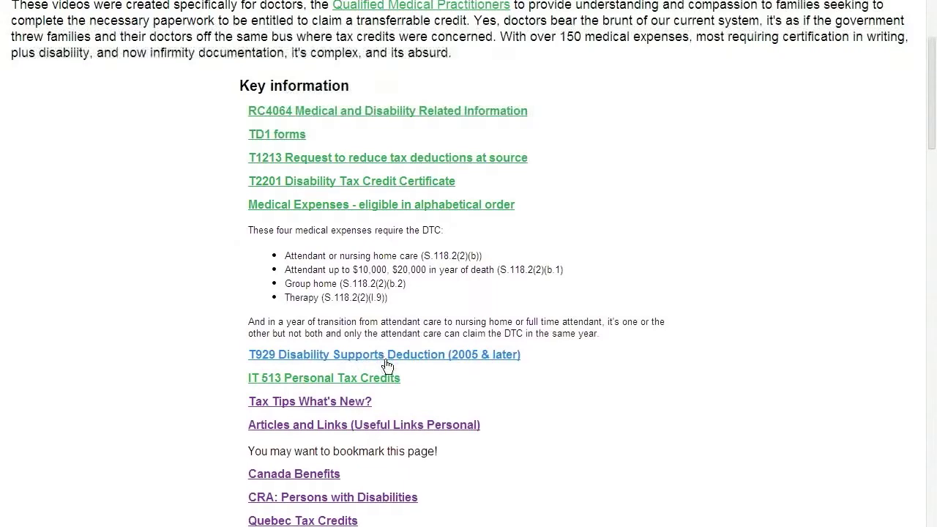
{"action": "scroll", "coordinate": [387, 365], "scroll_direction": "down", "scroll_amount": 2}
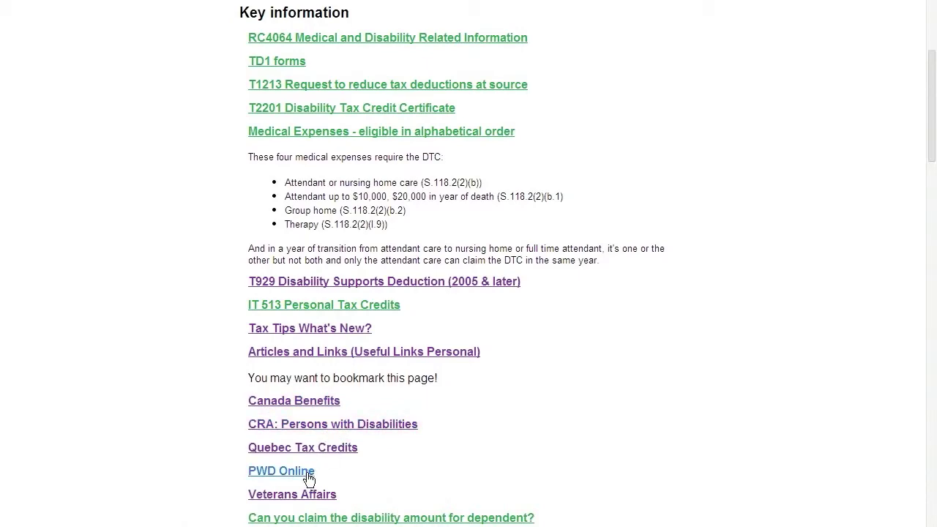
{"action": "scroll", "coordinate": [444, 503], "scroll_direction": "down", "scroll_amount": 5}
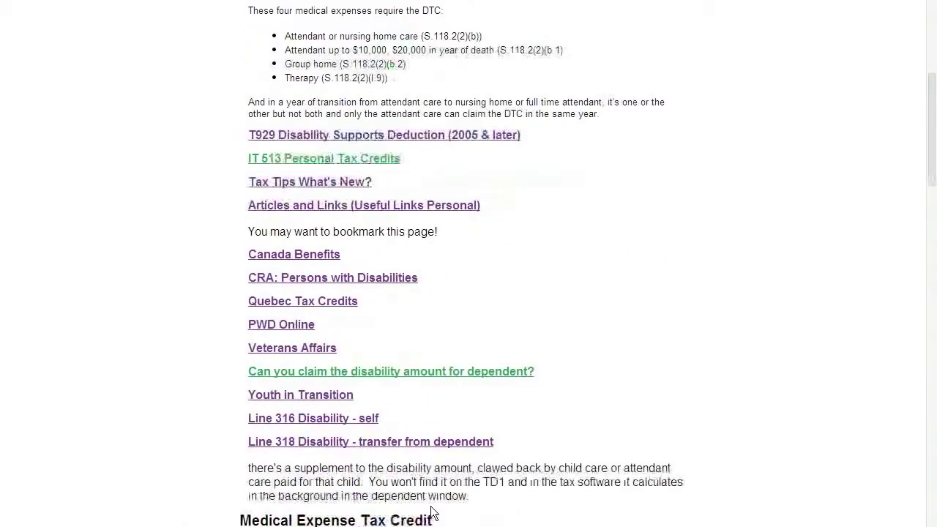
{"action": "scroll", "coordinate": [469, 264], "scroll_direction": "down", "scroll_amount": 9}
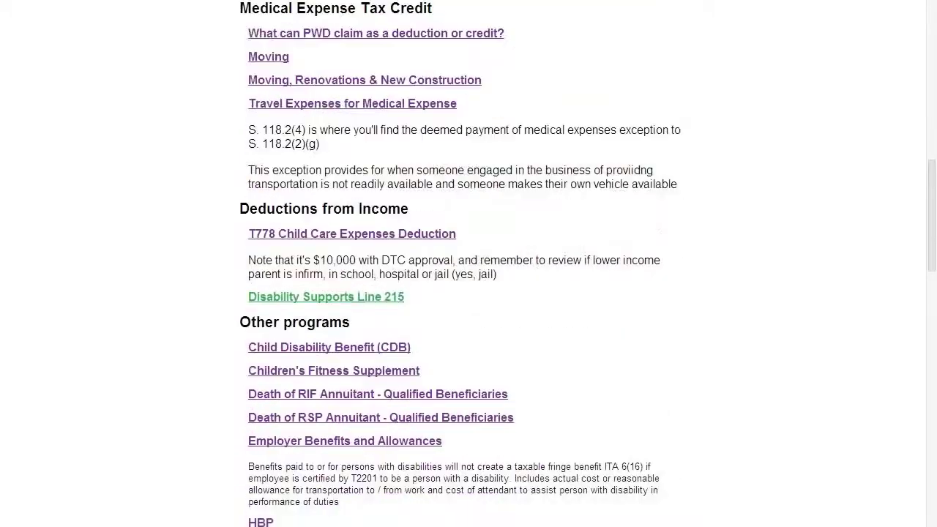
{"action": "scroll", "coordinate": [468, 264], "scroll_direction": "down", "scroll_amount": 10}
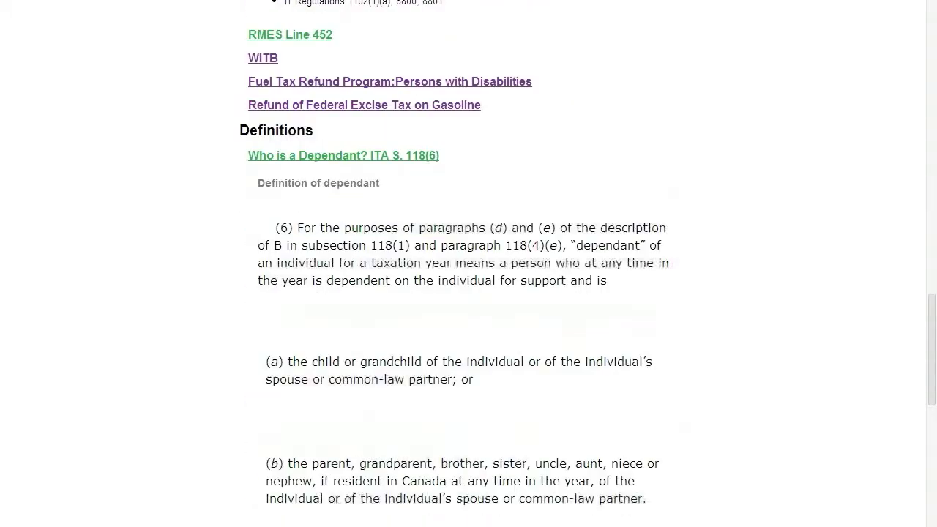
{"action": "scroll", "coordinate": [386, 476], "scroll_direction": "down", "scroll_amount": 1}
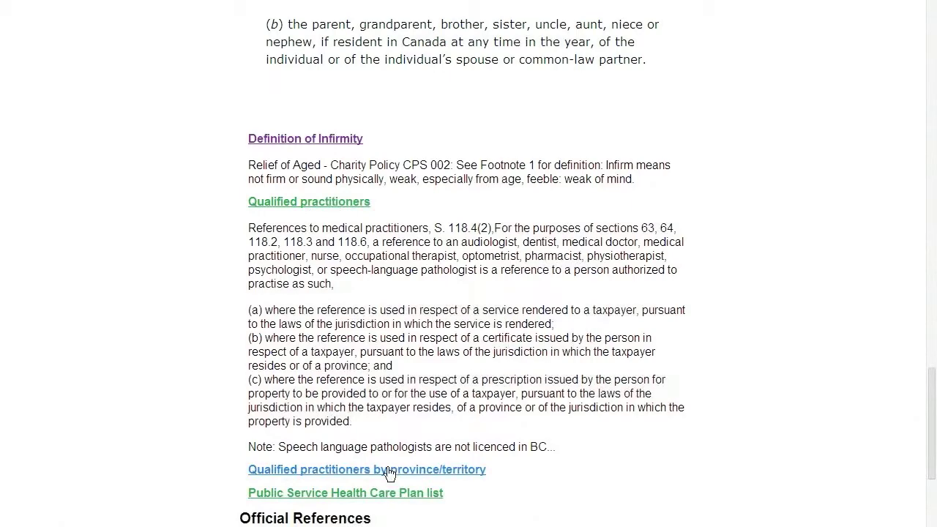
{"action": "scroll", "coordinate": [476, 479], "scroll_direction": "down", "scroll_amount": 5}
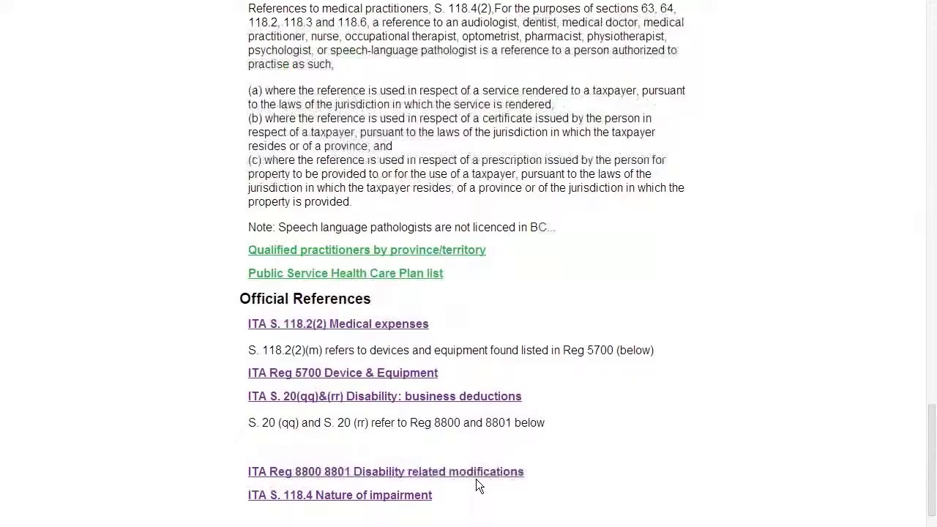
{"action": "left_click", "coordinate": [348, 180]}
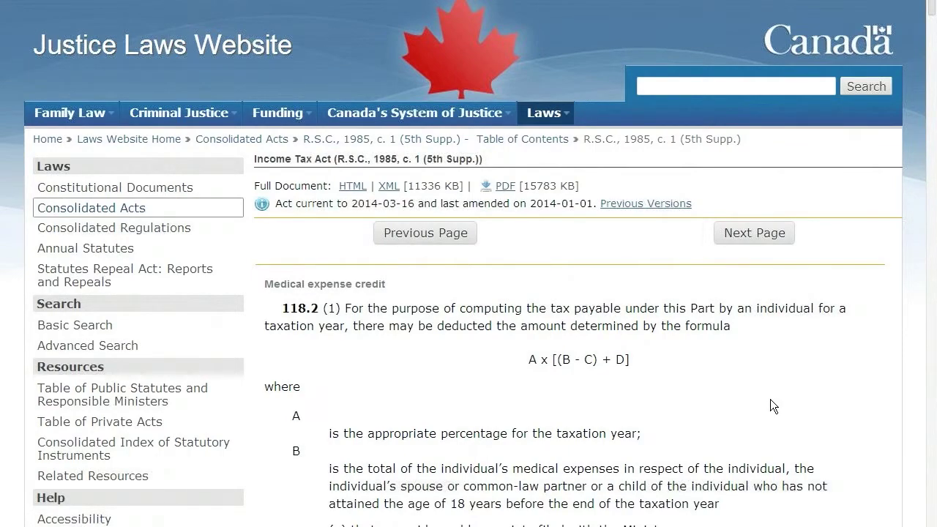
- Examine the medical expense credit formula and the eligible expenses in subsection 118.2(2), up to the moving and driveway paragraphs
{"action": "scroll", "coordinate": [770, 399], "scroll_direction": "down", "scroll_amount": 5}
{"action": "scroll", "coordinate": [769, 401], "scroll_direction": "down", "scroll_amount": 8}
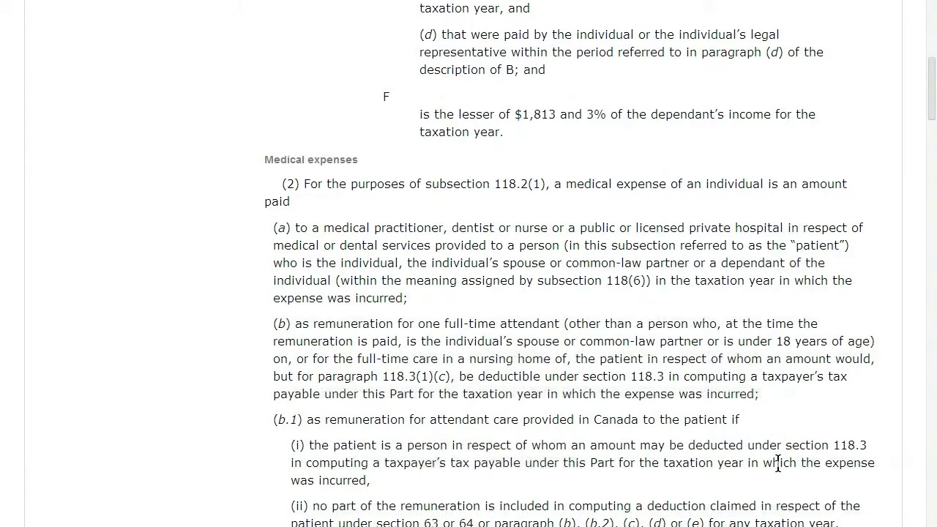
{"action": "scroll", "coordinate": [779, 460], "scroll_direction": "down", "scroll_amount": 2}
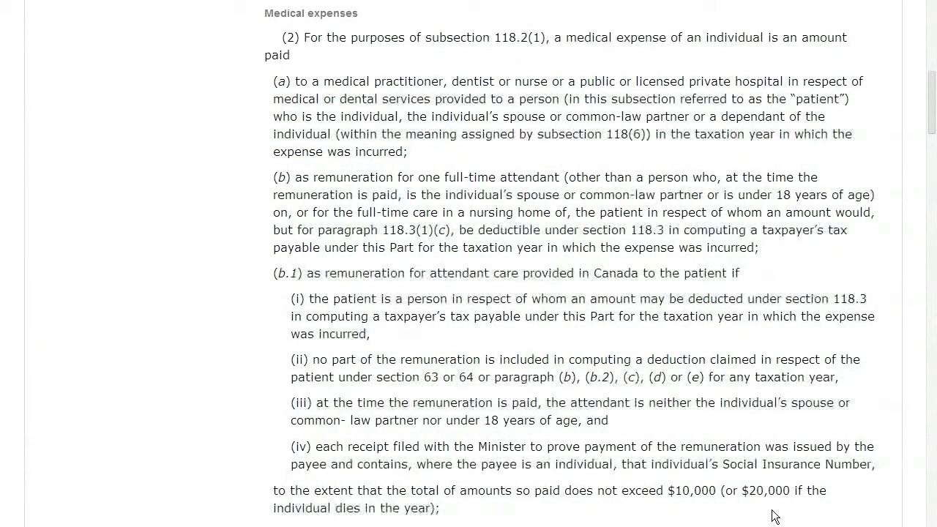
{"action": "scroll", "coordinate": [775, 517], "scroll_direction": "down", "scroll_amount": 13}
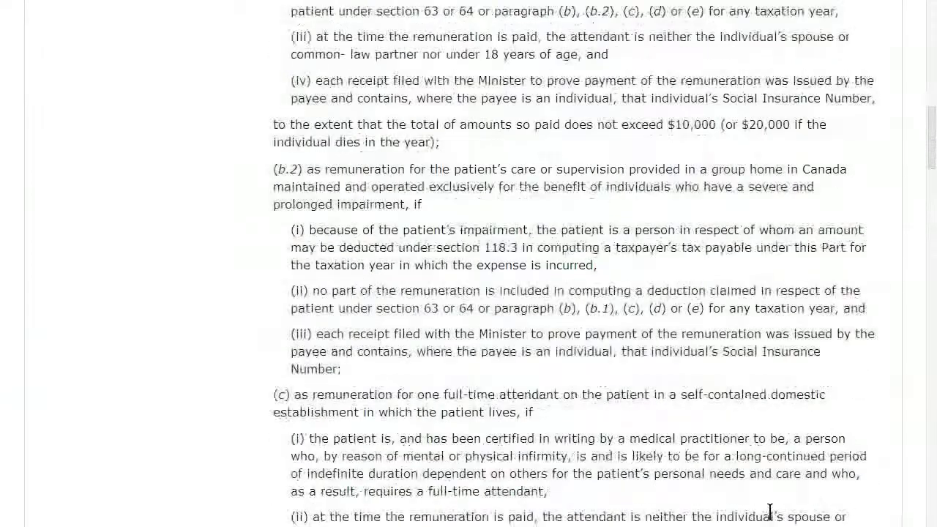
{"action": "scroll", "coordinate": [770, 521], "scroll_direction": "down", "scroll_amount": 7}
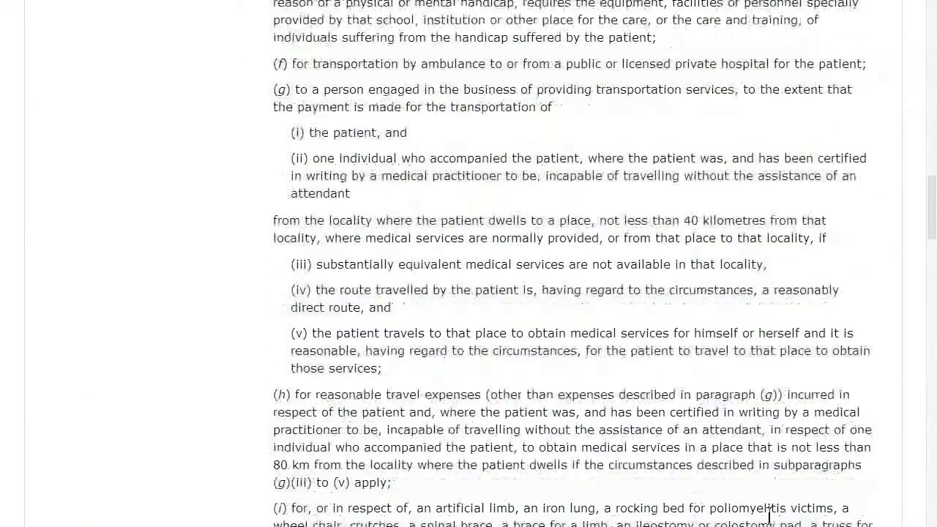
{"action": "scroll", "coordinate": [770, 517], "scroll_direction": "down", "scroll_amount": 7}
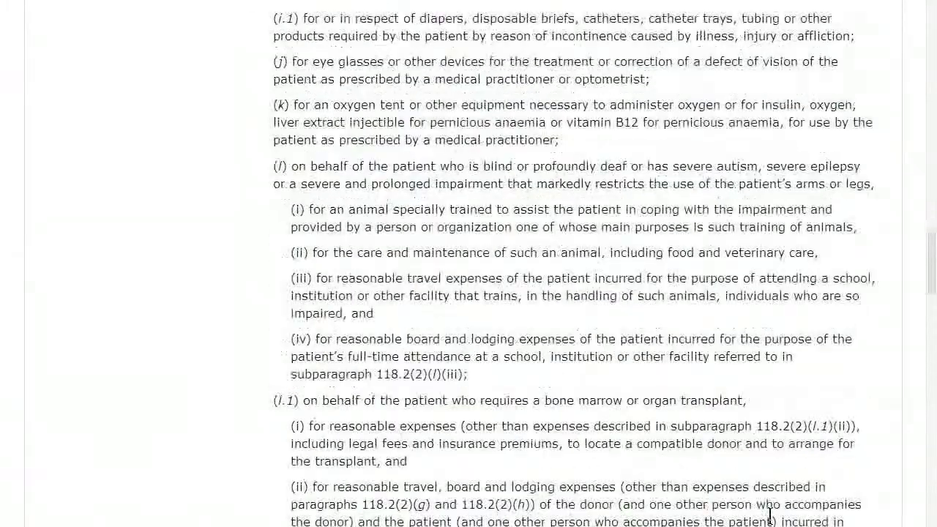
{"action": "scroll", "coordinate": [770, 517], "scroll_direction": "down", "scroll_amount": 8}
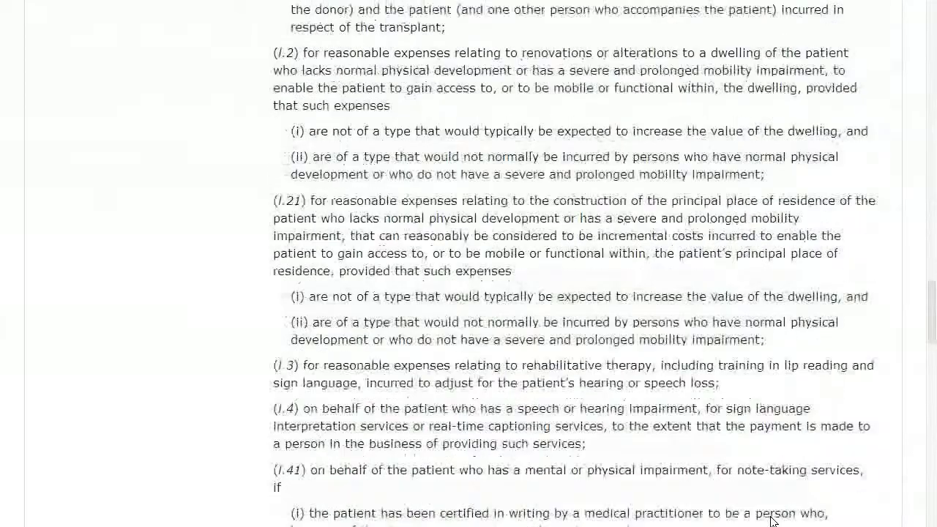
{"action": "scroll", "coordinate": [770, 517], "scroll_direction": "down", "scroll_amount": 7}
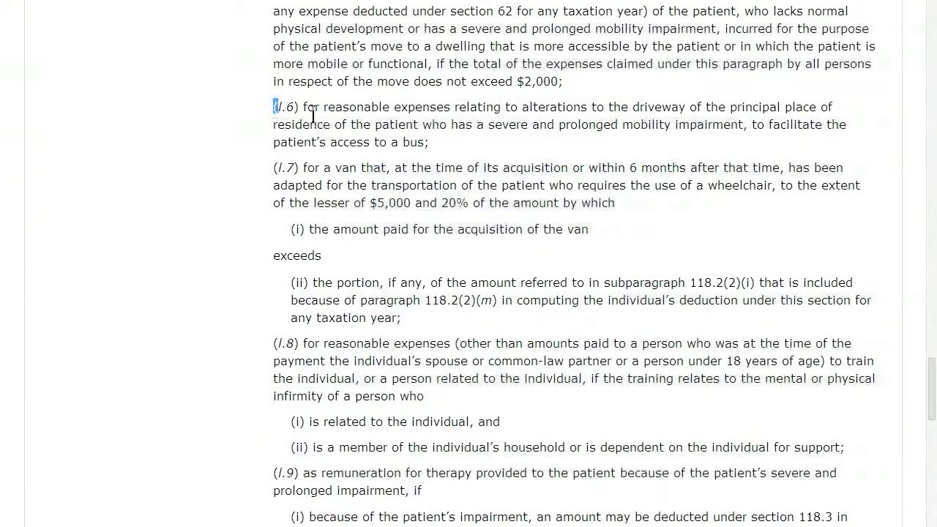
- Highlight paragraph (l.6) on driveway alterations for bus access, and the preceding paragraph on moving to a more accessible dwelling
{"action": "triple_click", "coordinate": [285, 111]}
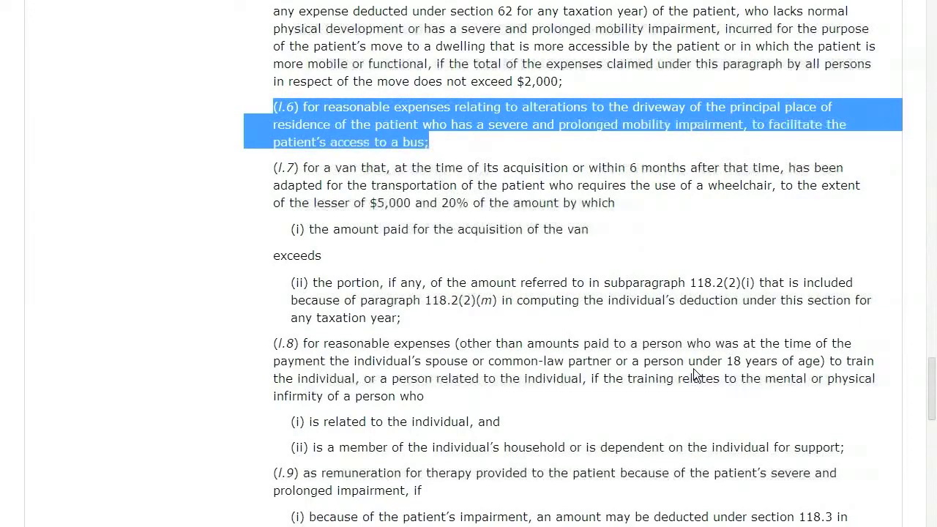
{"action": "left_click", "coordinate": [860, 381]}
{"action": "left_click_drag", "start_coordinate": [524, 6], "coordinate": [578, 88]}
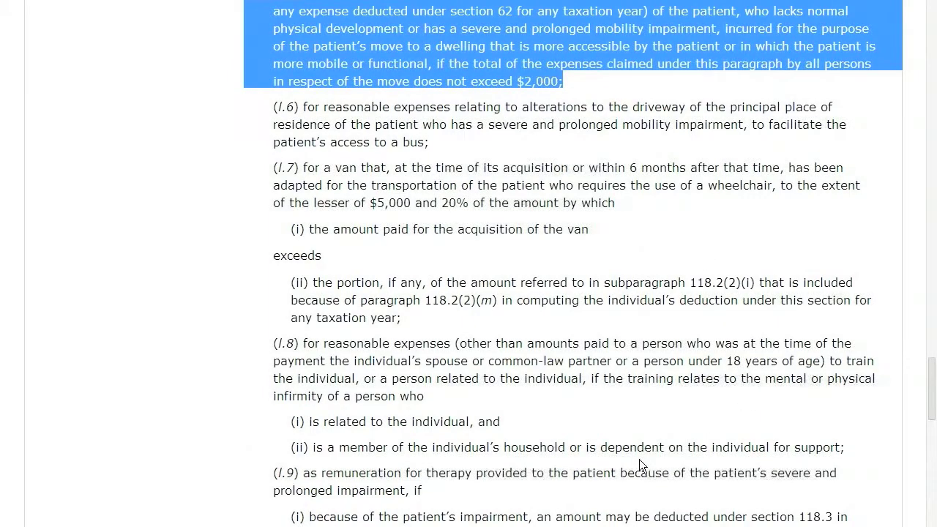
- Examine the remaining eligible expenses from paragraph (l.7) onward, plus the cosmetic purposes, deemed medical expense and deemed payment provisions
{"action": "scroll", "coordinate": [639, 459], "scroll_direction": "down", "scroll_amount": 3}
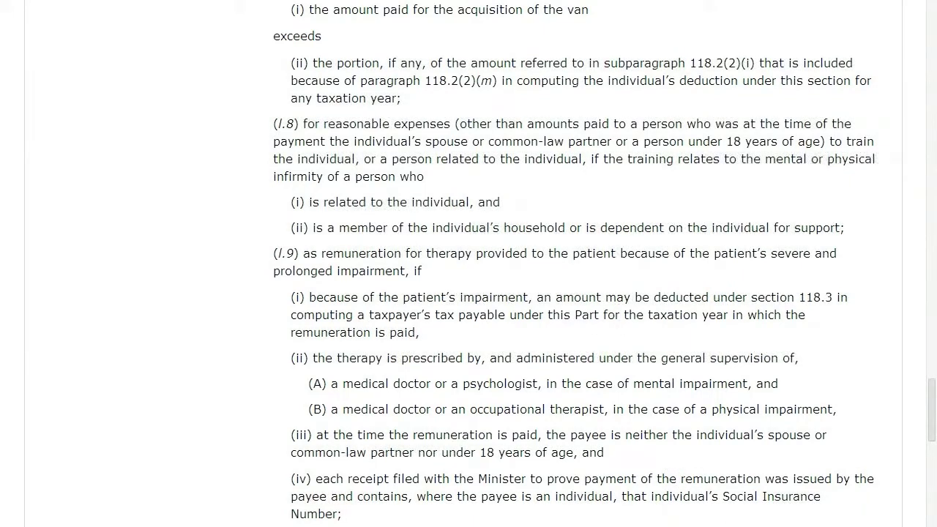
{"action": "scroll", "coordinate": [469, 293], "scroll_direction": "down", "scroll_amount": 7}
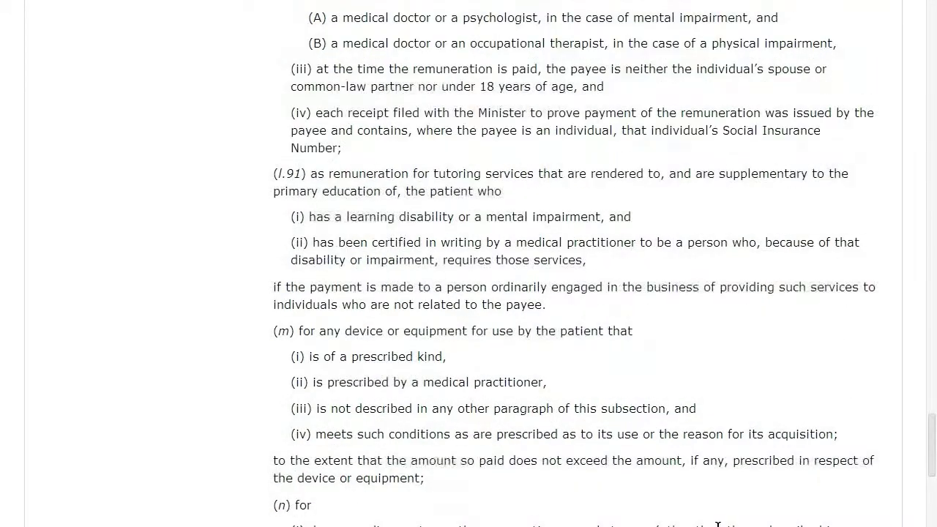
{"action": "scroll", "coordinate": [469, 293], "scroll_direction": "down", "scroll_amount": 6}
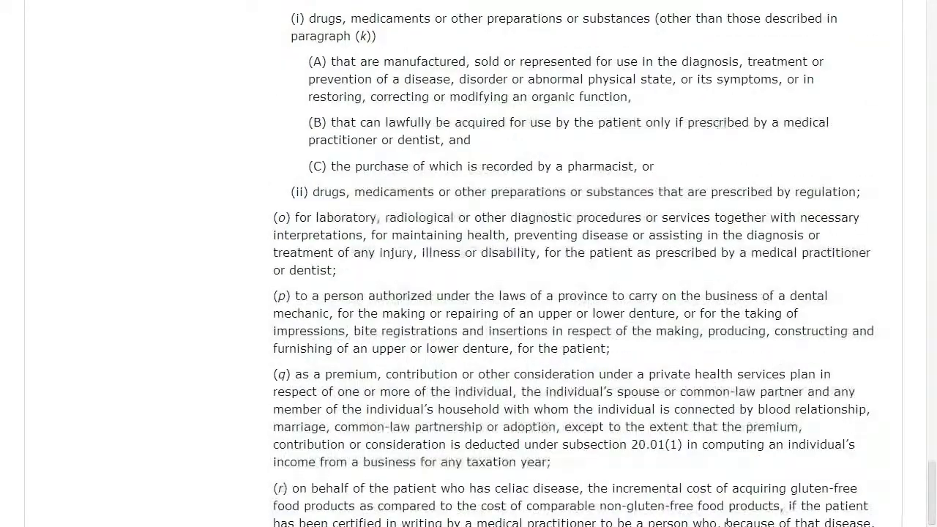
{"action": "scroll", "coordinate": [725, 525], "scroll_direction": "down", "scroll_amount": 3}
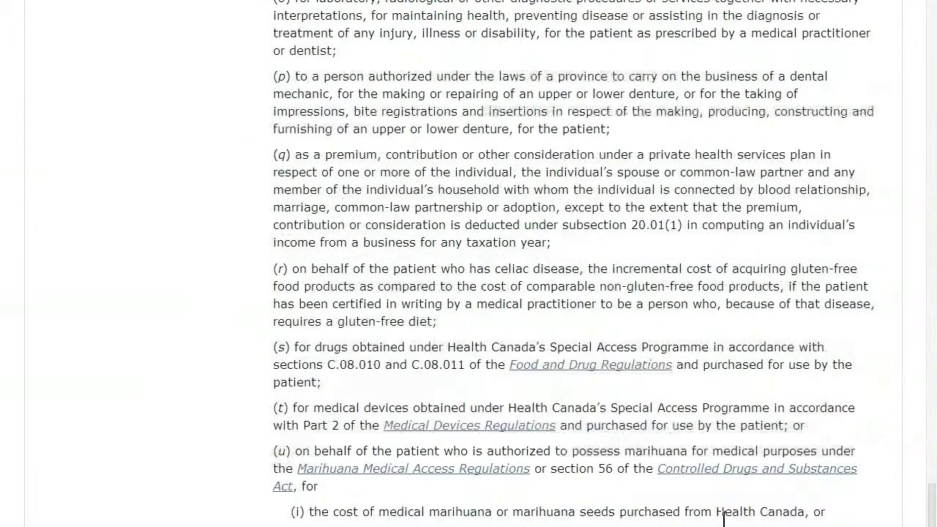
{"action": "scroll", "coordinate": [725, 524], "scroll_direction": "down", "scroll_amount": 2}
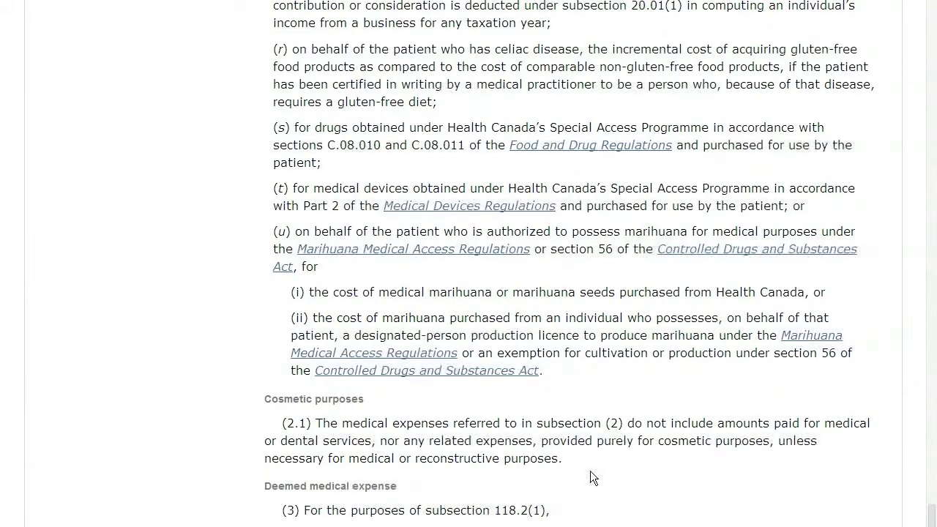
{"action": "scroll", "coordinate": [590, 471], "scroll_direction": "down", "scroll_amount": 6}
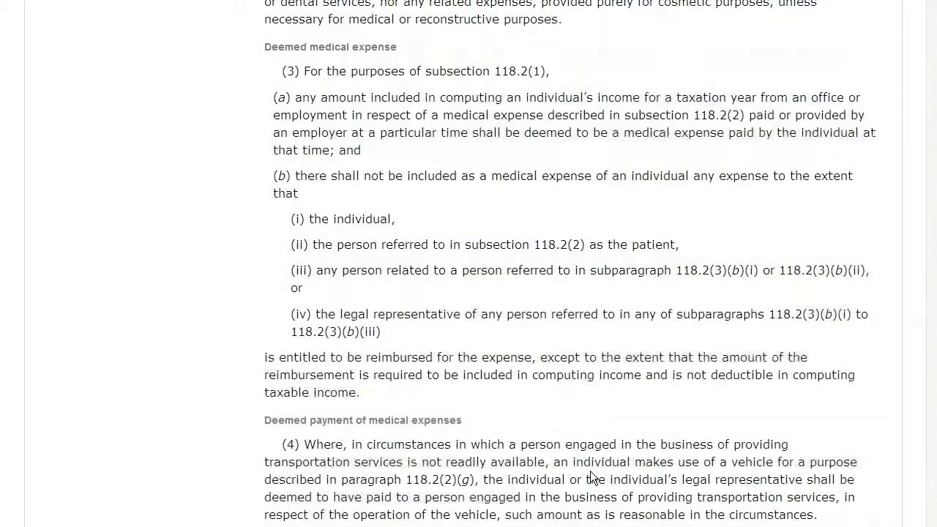
{"action": "scroll", "coordinate": [599, 455], "scroll_direction": "up", "scroll_amount": 12}
{"action": "scroll", "coordinate": [599, 456], "scroll_direction": "up", "scroll_amount": 6}
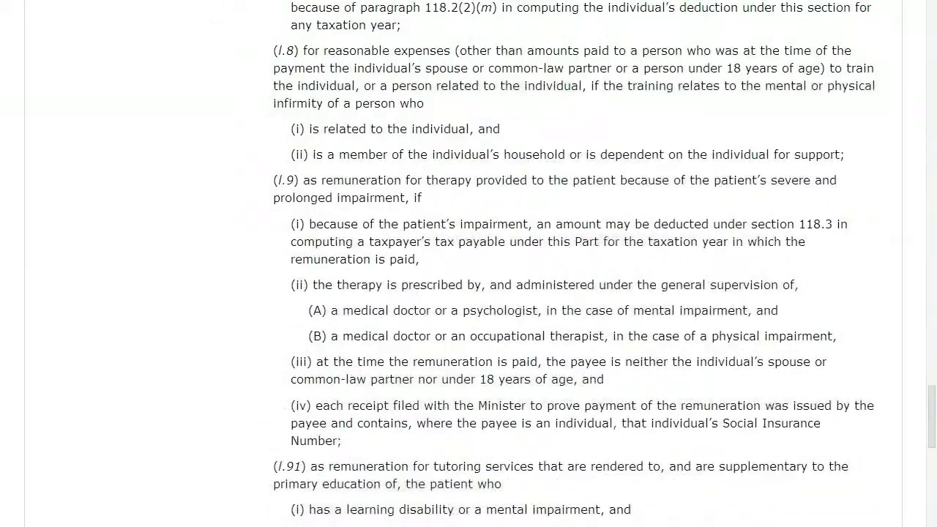
- Return to the TaxDetective article and open ITA Reg 5700 Device & Equipment under Official References
{"action": "key", "text": "alt+Left"}
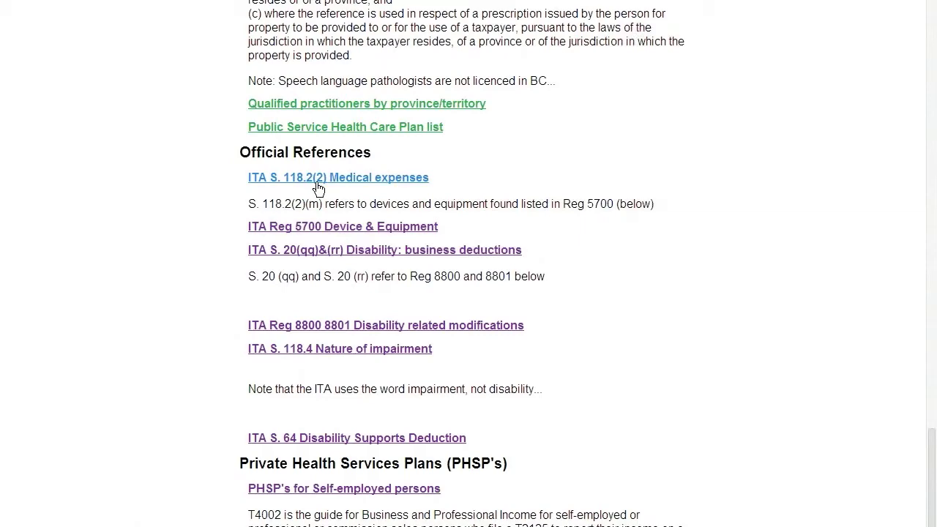
{"action": "left_click", "coordinate": [344, 229]}
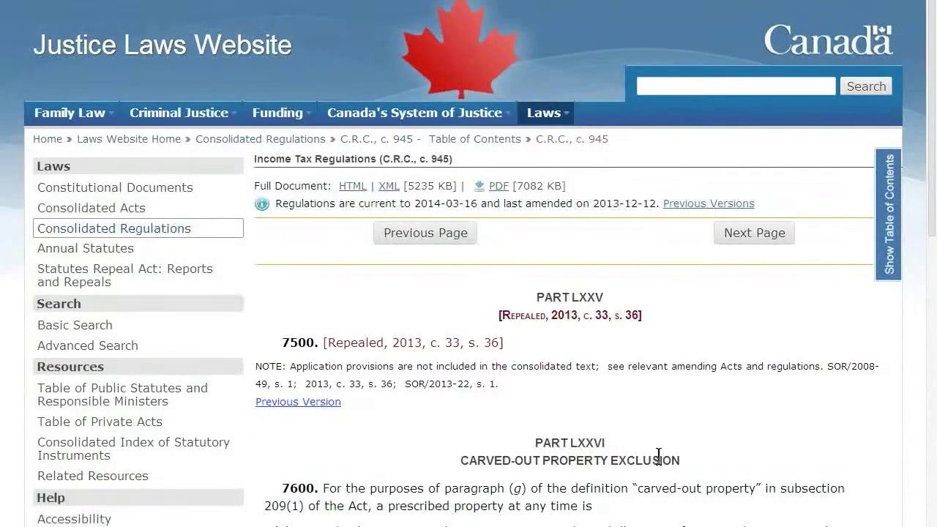
- Find section 5700 of the Income Tax Regulations and highlight paragraph (f) on power-operated guided chair installations
{"action": "scroll", "coordinate": [659, 456], "scroll_direction": "down", "scroll_amount": 6}
{"action": "scroll", "coordinate": [663, 458], "scroll_direction": "down", "scroll_amount": 1}
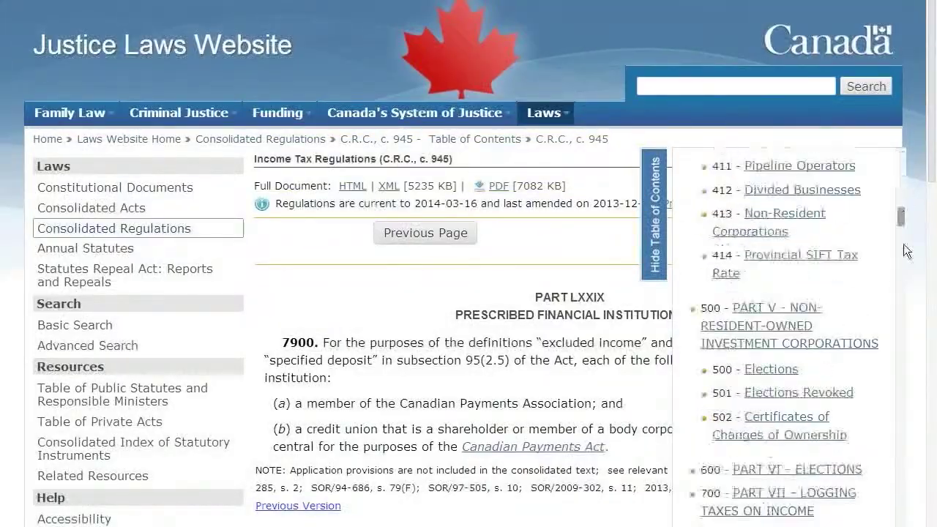
{"action": "left_click_drag", "start_coordinate": [906, 251], "coordinate": [904, 320]}
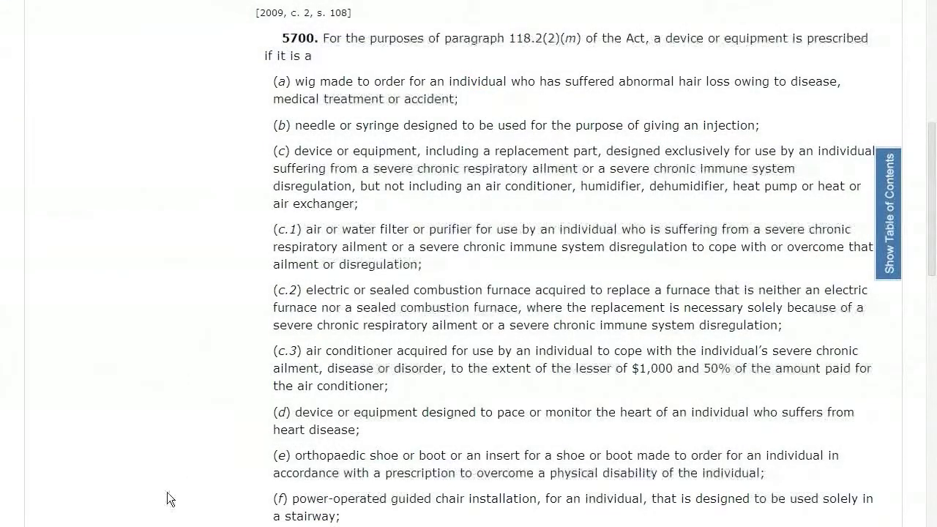
{"action": "scroll", "coordinate": [167, 496], "scroll_direction": "down", "scroll_amount": 1}
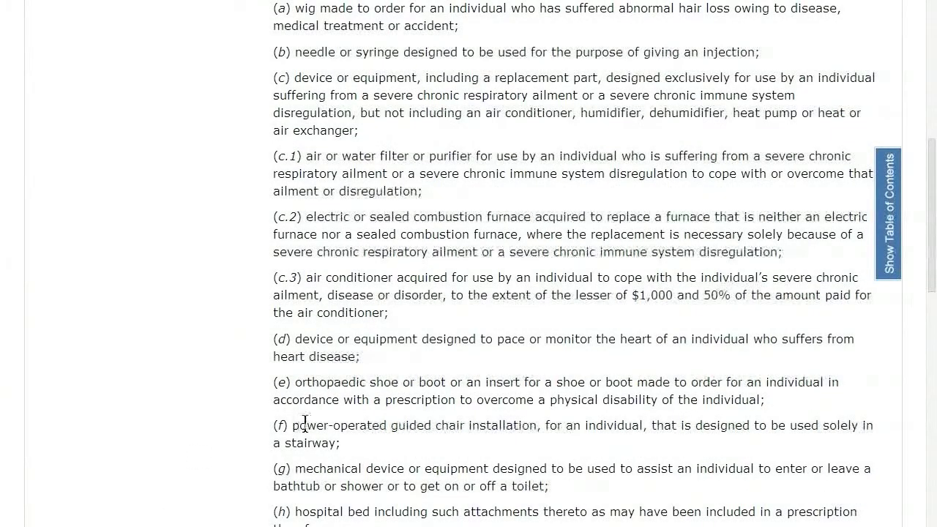
{"action": "left_click_drag", "start_coordinate": [305, 423], "coordinate": [357, 448]}
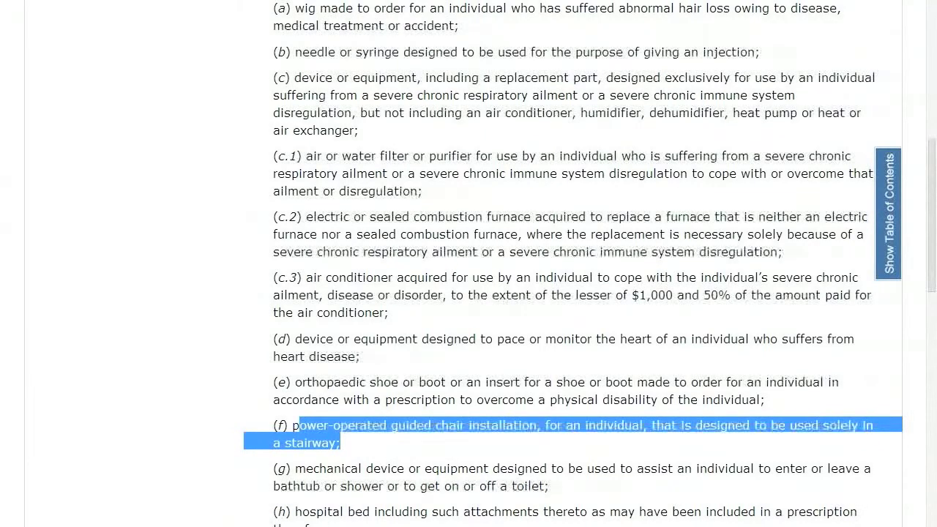
- Examine the remaining prescribed devices and equipment in section 5700 from paragraph (g) onward
{"action": "scroll", "coordinate": [512, 457], "scroll_direction": "down", "scroll_amount": 2}
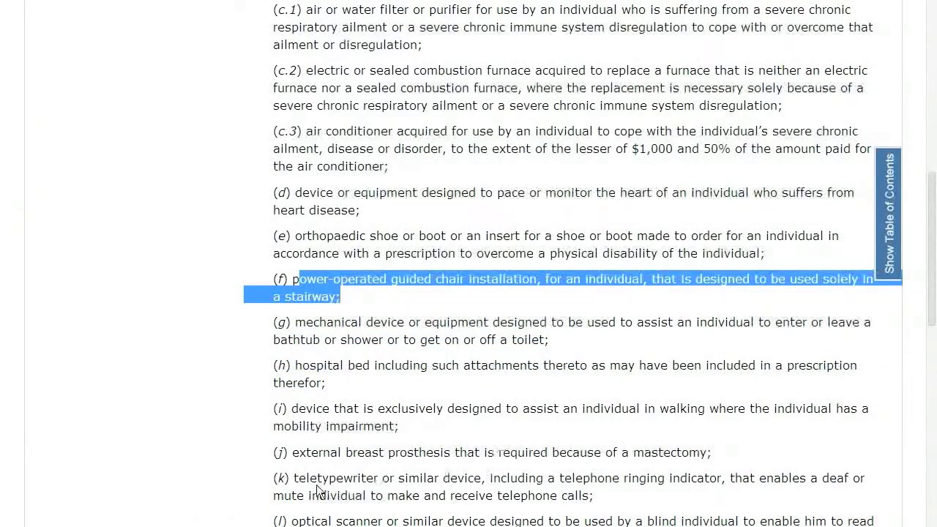
{"action": "scroll", "coordinate": [387, 506], "scroll_direction": "down", "scroll_amount": 1}
{"action": "scroll", "coordinate": [388, 507], "scroll_direction": "down", "scroll_amount": 2}
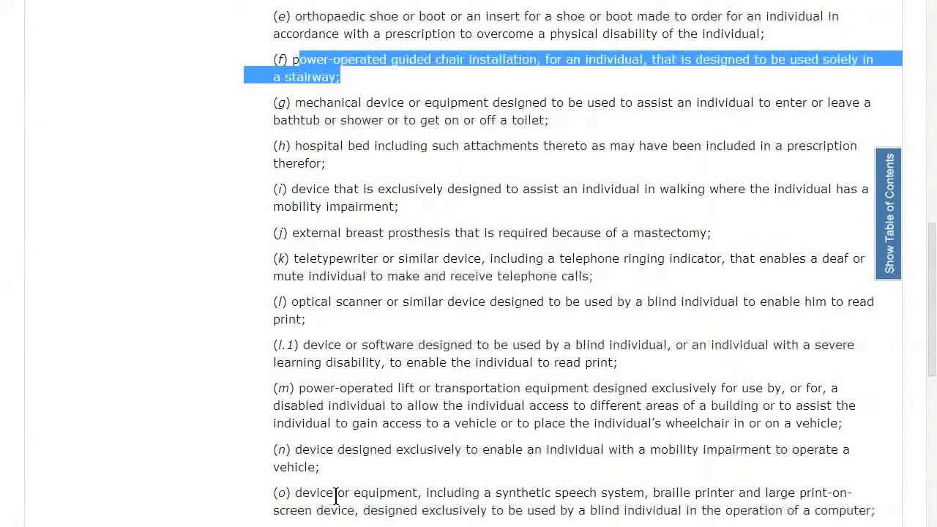
{"action": "scroll", "coordinate": [745, 454], "scroll_direction": "down", "scroll_amount": 2}
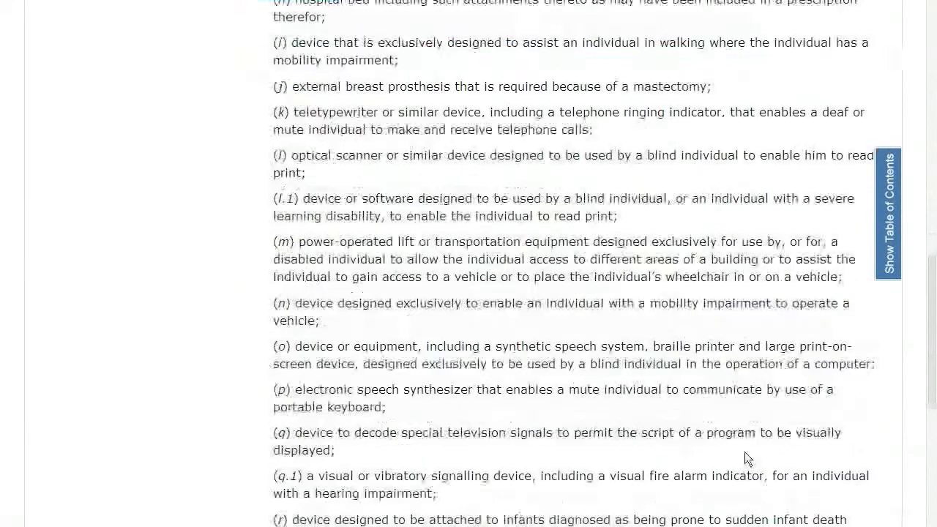
{"action": "scroll", "coordinate": [745, 465], "scroll_direction": "down", "scroll_amount": 2}
{"action": "scroll", "coordinate": [746, 466], "scroll_direction": "down", "scroll_amount": 7}
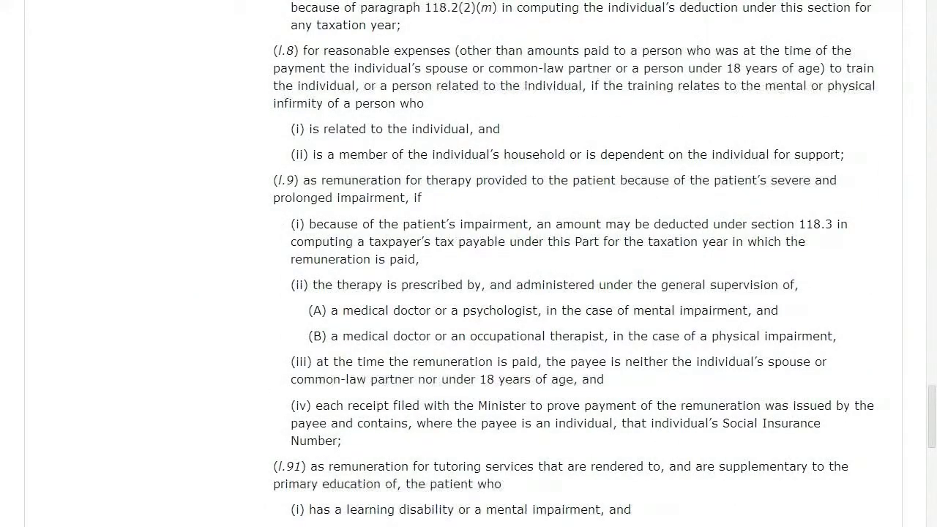
- Find paragraph (q) on private health services plan premiums in subsection 118.2(2) of the Income Tax Act and highlight it
{"action": "scroll", "coordinate": [574, 264], "scroll_direction": "down", "scroll_amount": 10}
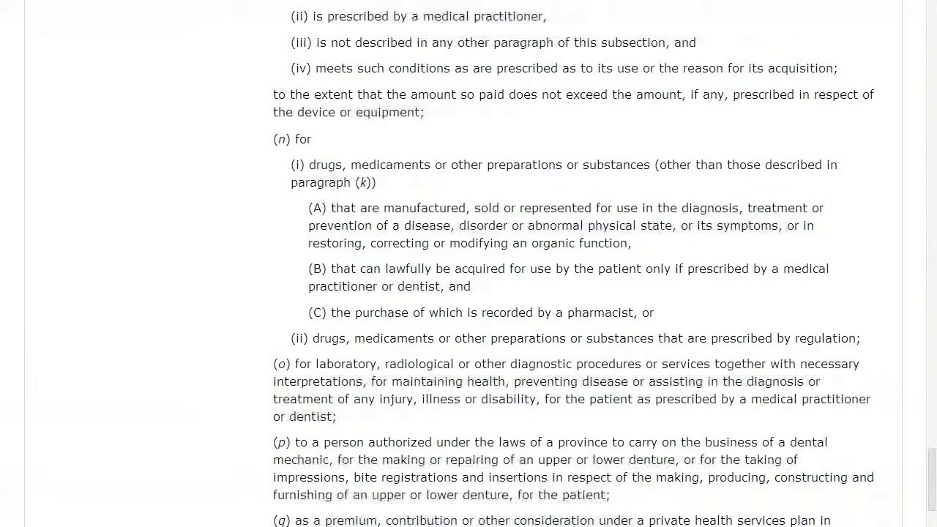
{"action": "scroll", "coordinate": [575, 263], "scroll_direction": "down", "scroll_amount": 2}
{"action": "scroll", "coordinate": [575, 263], "scroll_direction": "down", "scroll_amount": 2}
{"action": "scroll", "coordinate": [271, 306], "scroll_direction": "down", "scroll_amount": 1}
{"action": "left_click_drag", "start_coordinate": [273, 301], "coordinate": [688, 392]}
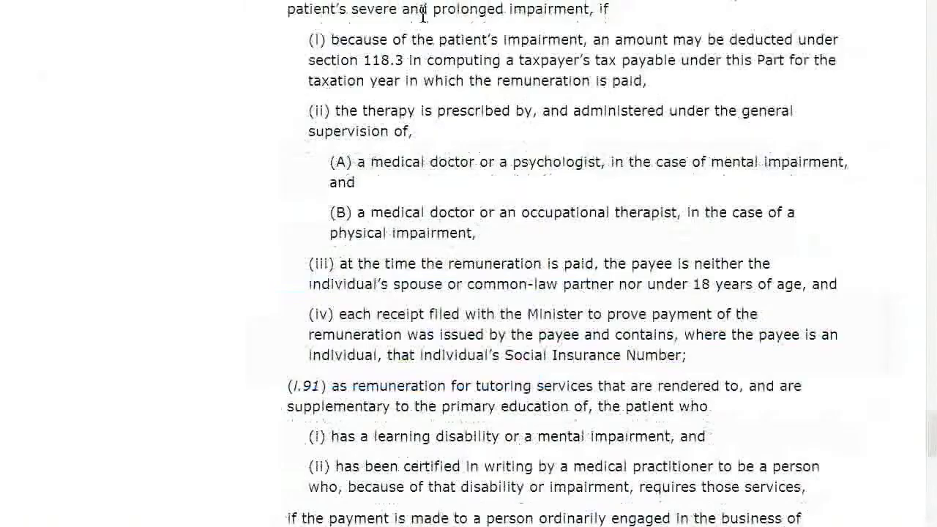
{"action": "scroll", "coordinate": [395, 59], "scroll_direction": "down", "scroll_amount": 1}
{"action": "scroll", "coordinate": [395, 59], "scroll_direction": "down", "scroll_amount": 12}
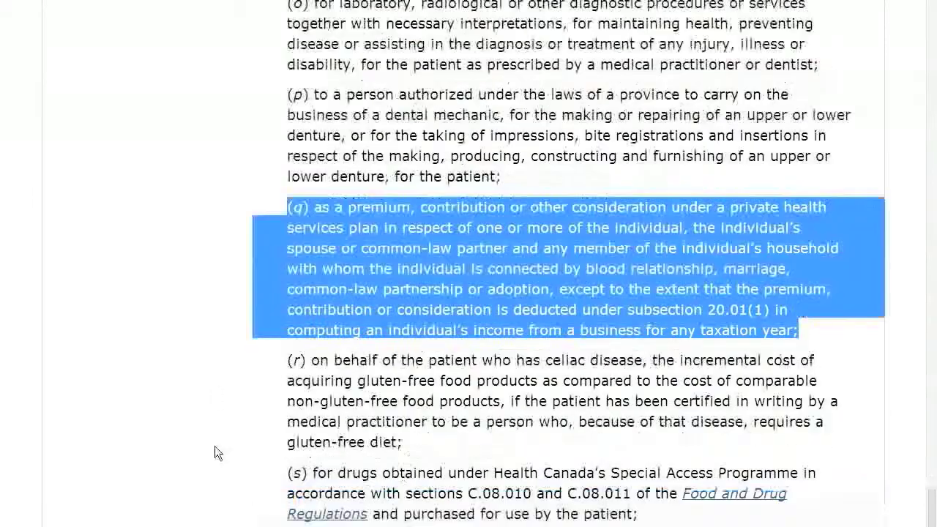
{"action": "left_click", "coordinate": [217, 454]}
{"action": "left_click_drag", "start_coordinate": [287, 207], "coordinate": [835, 341]}
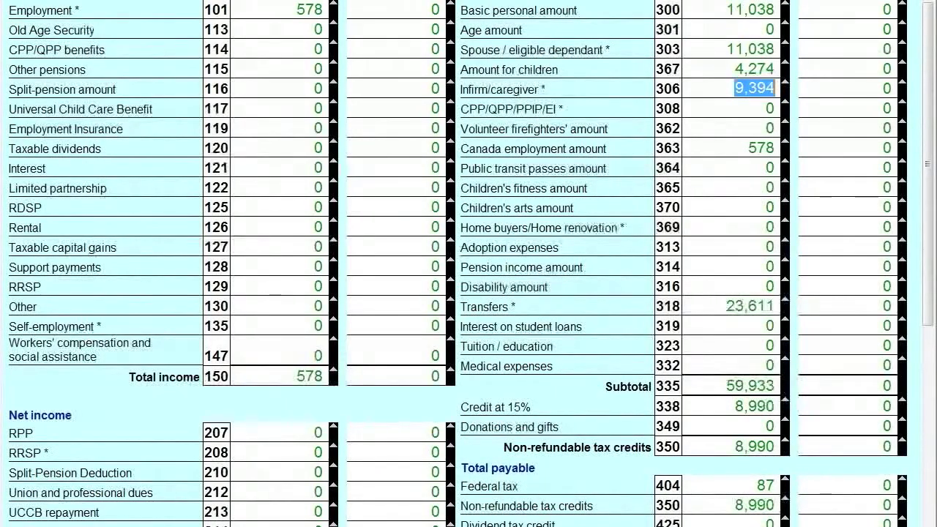
- Open the Medical expenses worksheet in the sample tax return and date the first line 330 payment 2013/03/22
{"action": "key", "text": "F4"}
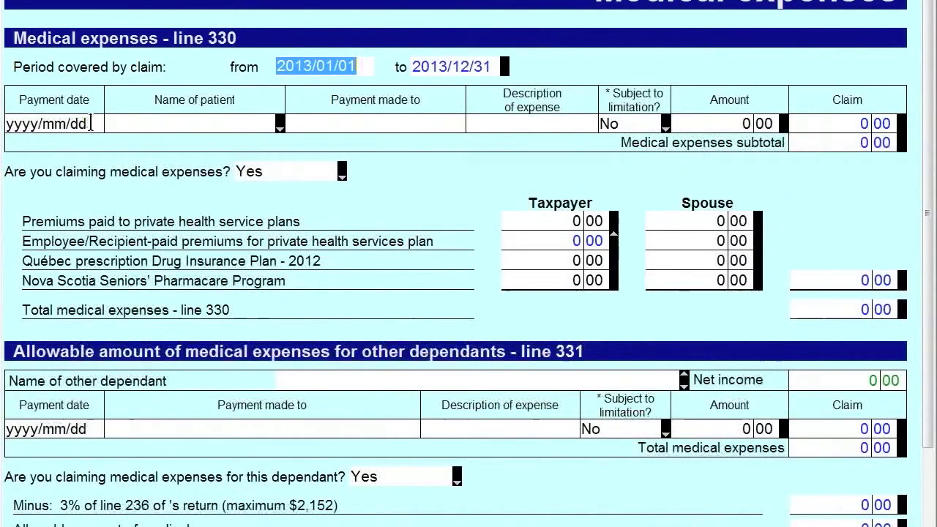
{"action": "left_click", "coordinate": [91, 123]}
{"action": "type", "text": "201"}
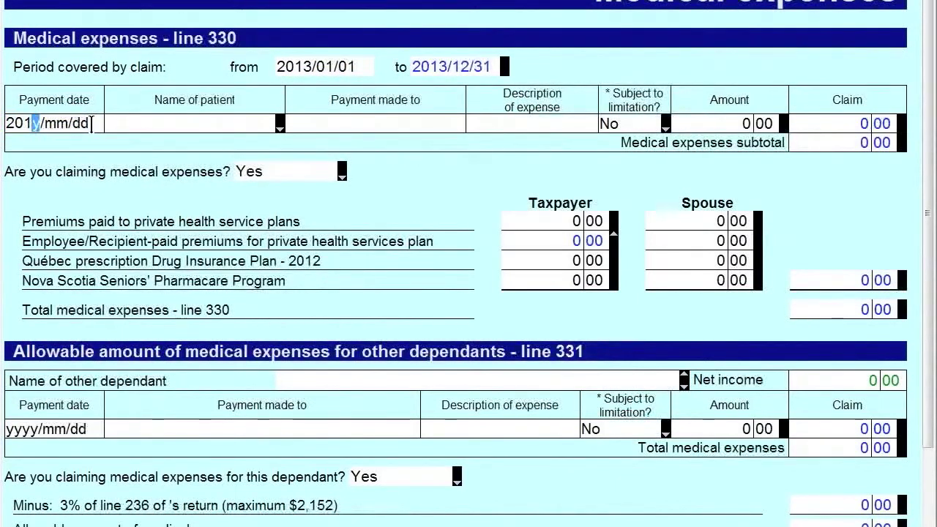
{"action": "type", "text": "3/"}
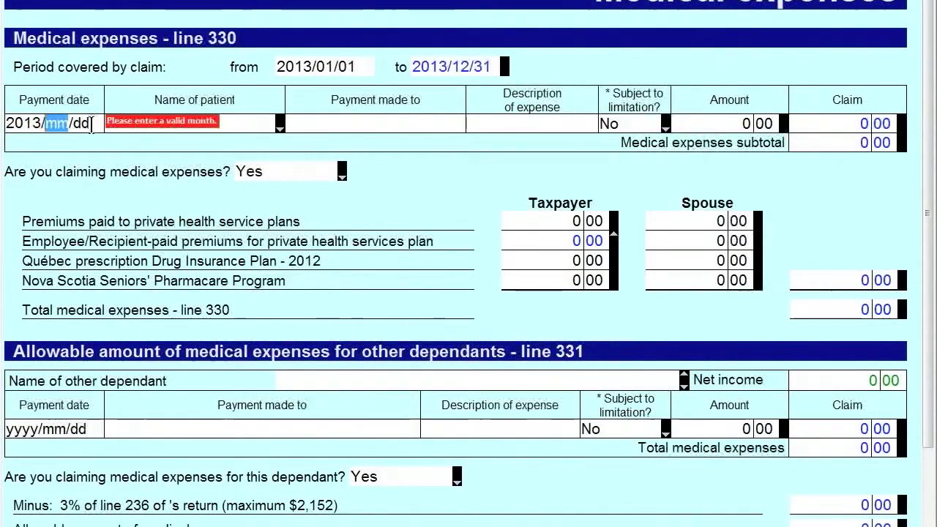
{"action": "type", "text": "03/22"}
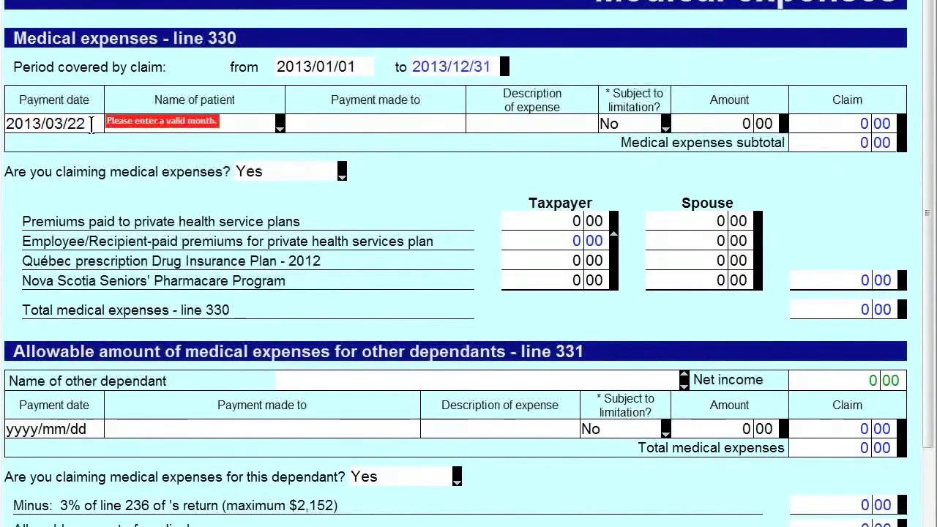
{"action": "key", "text": "Tab"}
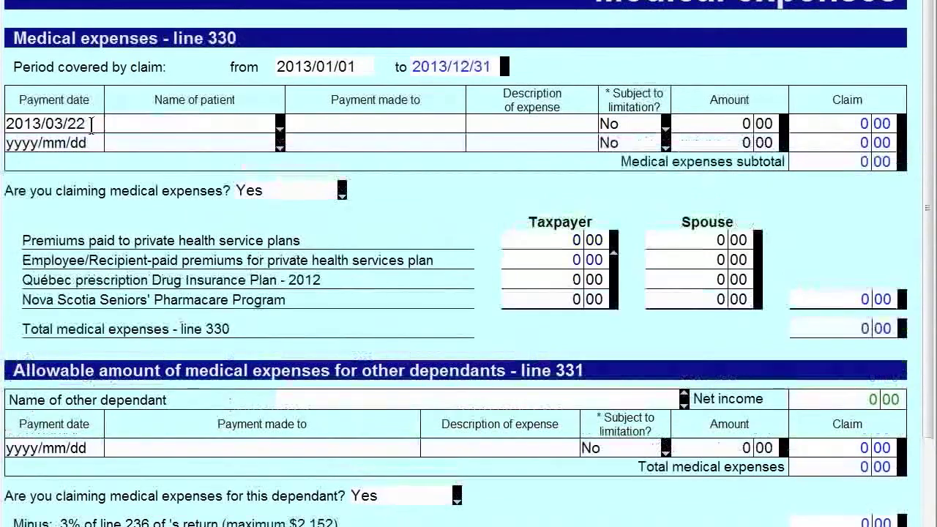
- Complete the first expense line with the taxpayer as patient, "prescription" as payee, "drugs" as description and an amount of 35
{"action": "left_click", "coordinate": [279, 130]}
{"action": "left_click", "coordinate": [192, 143]}
{"action": "left_click", "coordinate": [355, 123]}
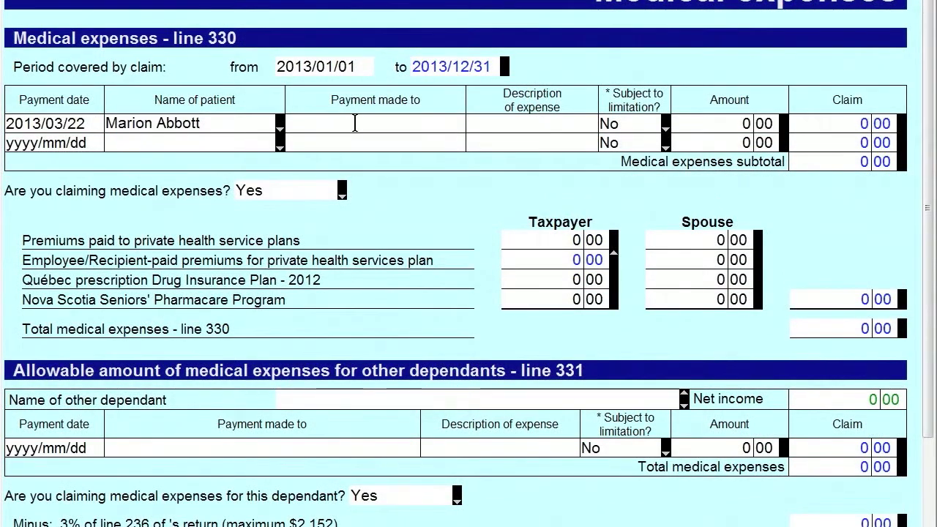
{"action": "type", "text": "prescription"}
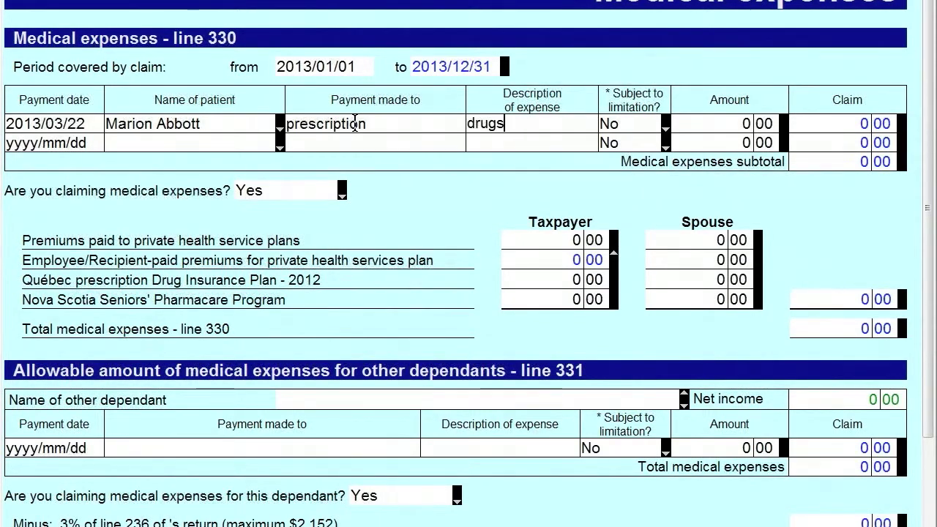
{"action": "key", "text": "Tab"}
{"action": "type", "text": "35"}
{"action": "key", "text": "Tab"}
{"action": "key", "text": "Tab"}
- Add a second expense line dated 2013/03/22 for the same patient, with payee Blue Cross, description "refund" and amount -28
{"action": "type", "text": "20130322"}
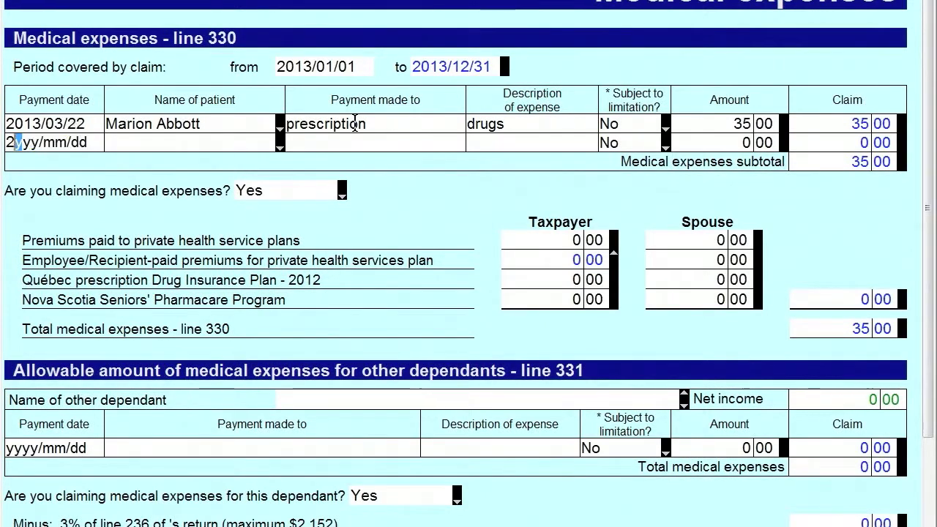
{"action": "key", "text": "Tab"}
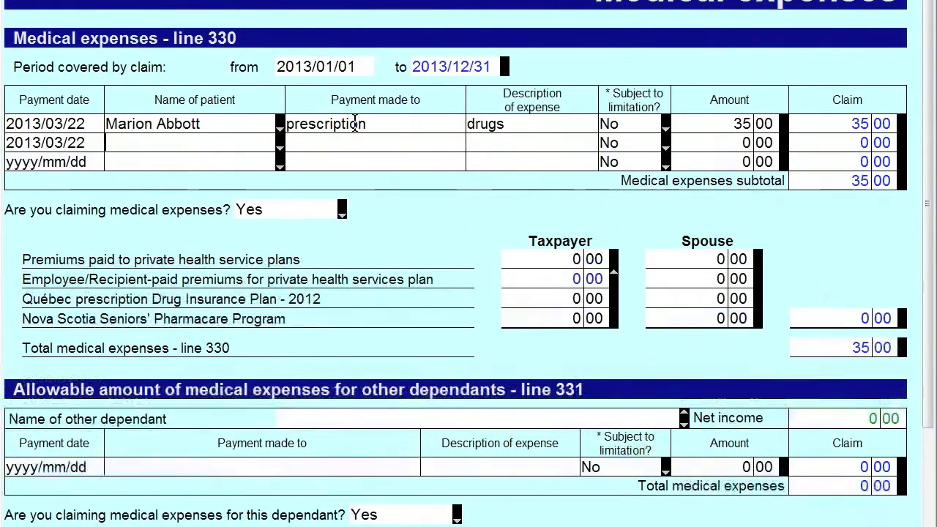
{"action": "type", "text": "M"}
{"action": "key", "text": "Tab"}
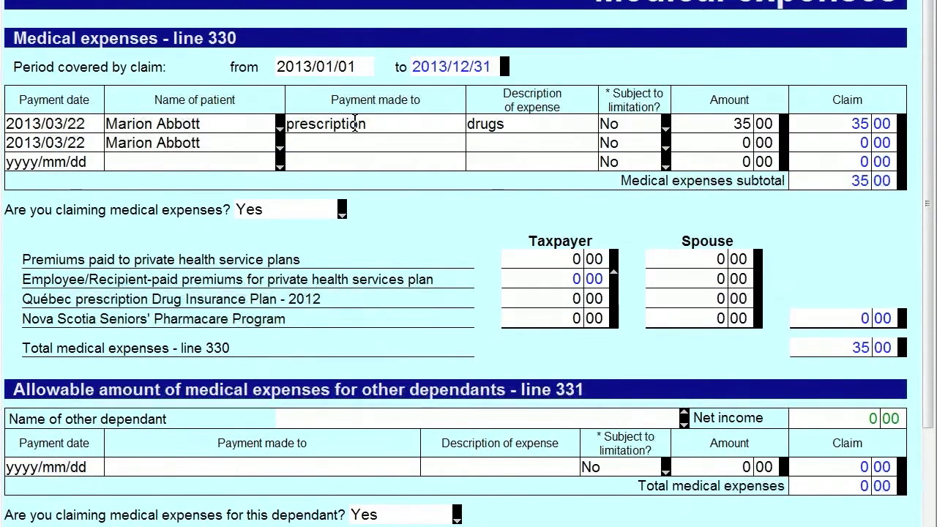
{"action": "type", "text": "Blue Cross"}
{"action": "key", "text": "Tab"}
{"action": "type", "text": "r"}
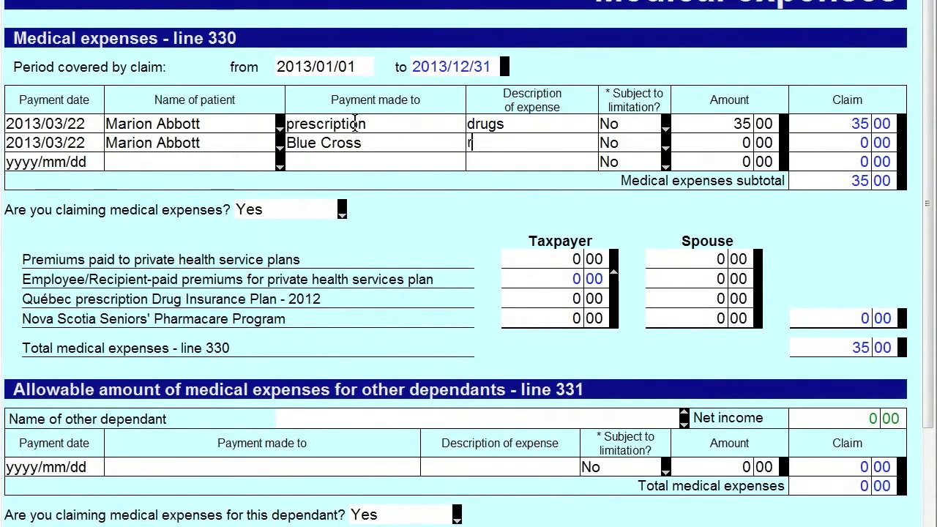
{"action": "key", "text": "Tab"}
{"action": "key", "text": "Tab"}
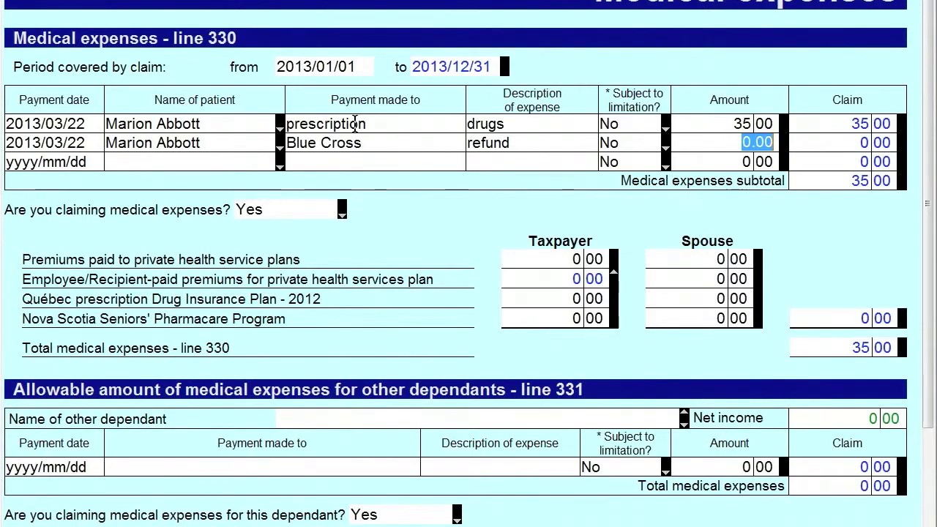
{"action": "type", "text": "-"}
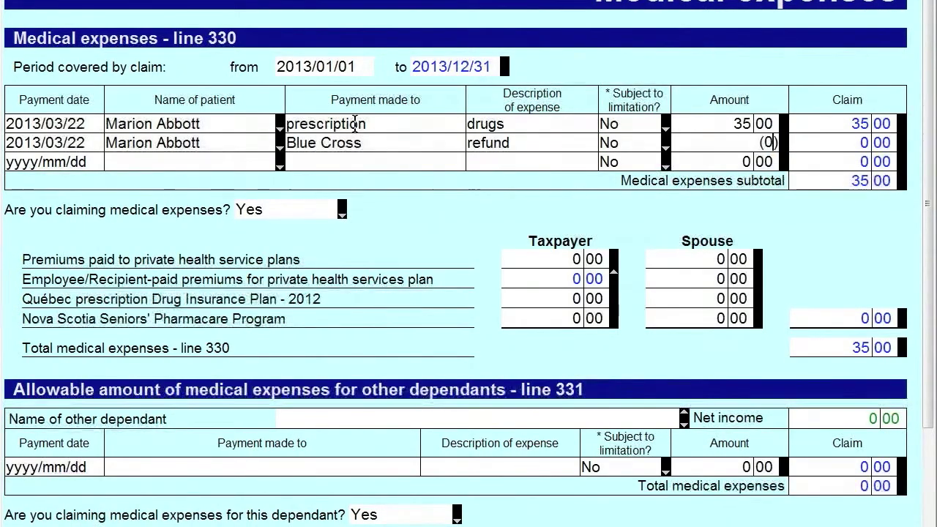
{"action": "key", "text": "Tab"}
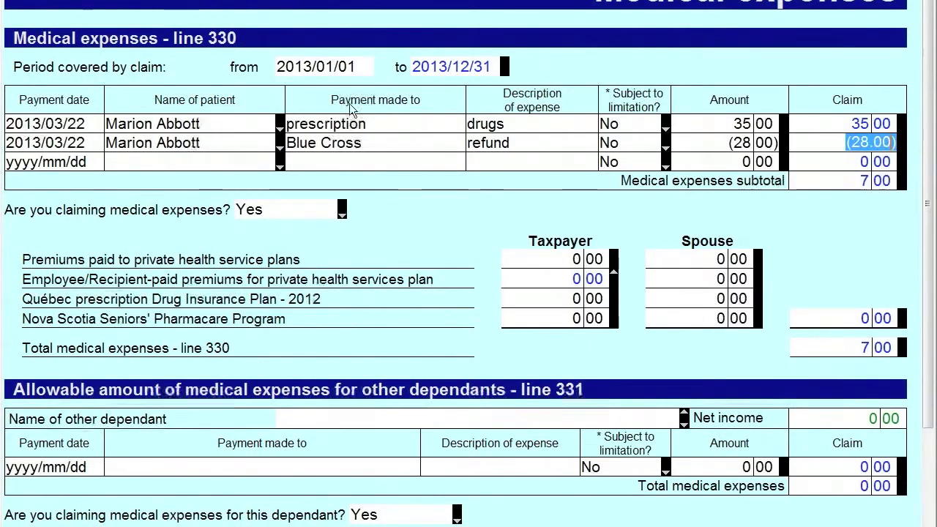
- Enter 1,500 as the taxpayer's premiums paid to private health service plans
{"action": "left_click", "coordinate": [846, 349]}
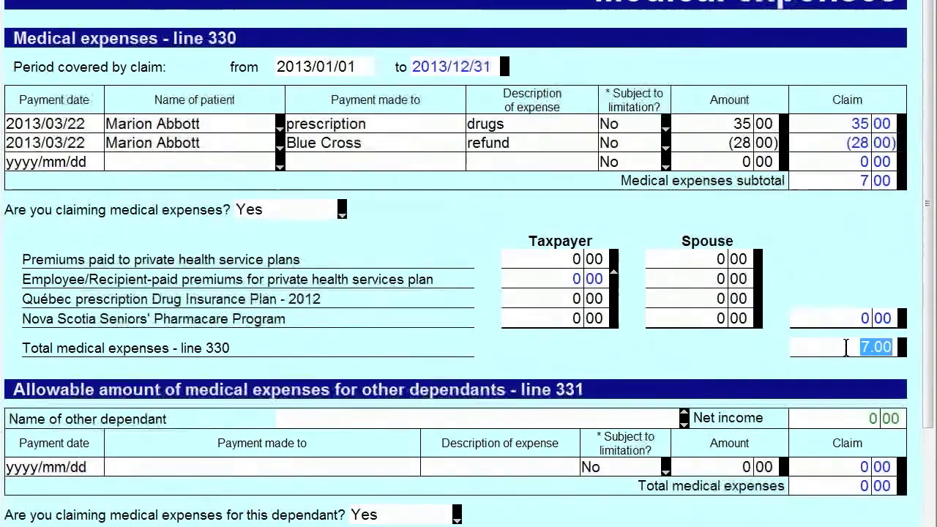
{"action": "left_click", "coordinate": [569, 259]}
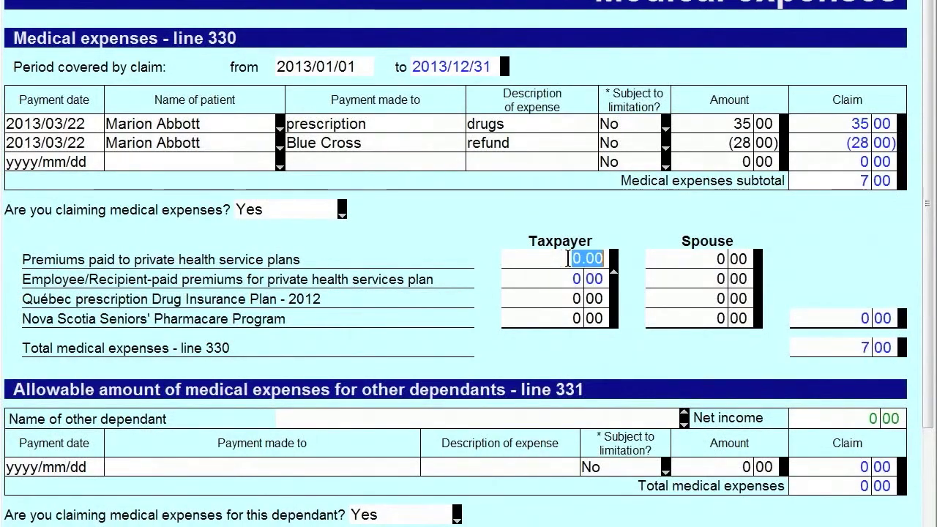
{"action": "type", "text": "1500"}
{"action": "key", "text": "Tab"}
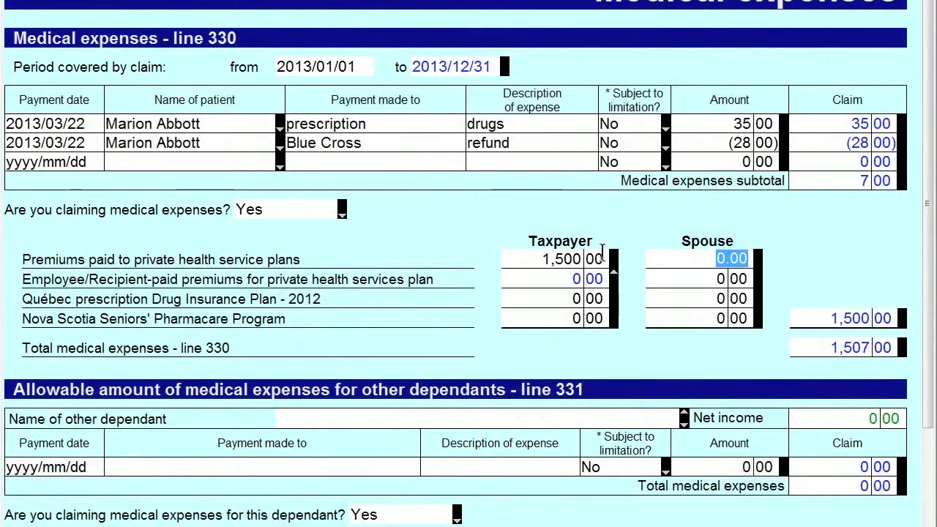
{"action": "key", "text": "Tab"}
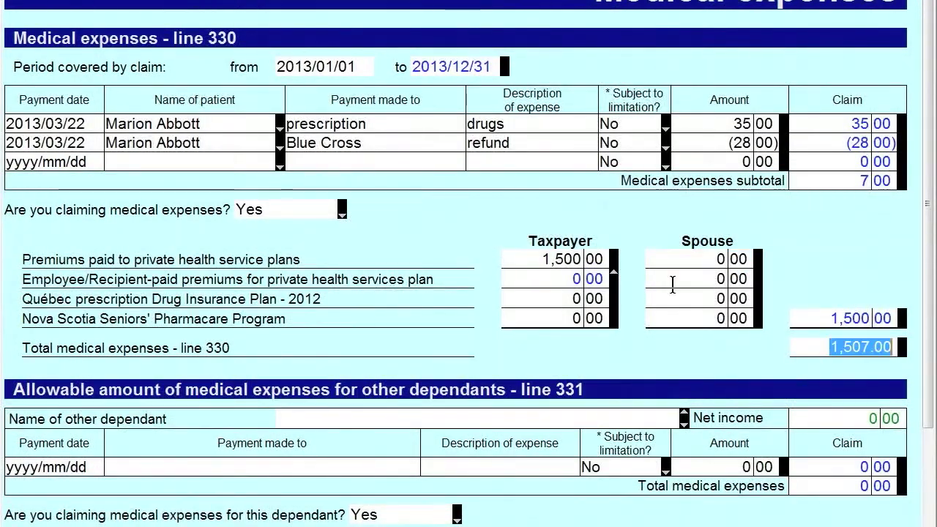
- Start a third expense line dated 2013/06/30 for the same patient and enter the dentist's name as payee
{"action": "left_click", "coordinate": [87, 161]}
{"action": "type", "text": "2013/0"}
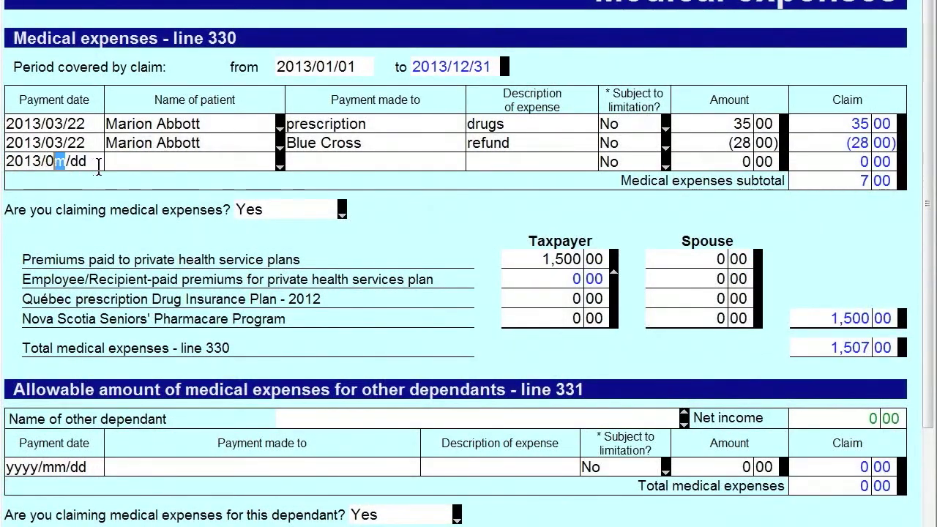
{"action": "type", "text": "6/30"}
{"action": "key", "text": "Tab"}
{"action": "type", "text": "m"}
{"action": "key", "text": "Tab"}
{"action": "type", "text": "dr"}
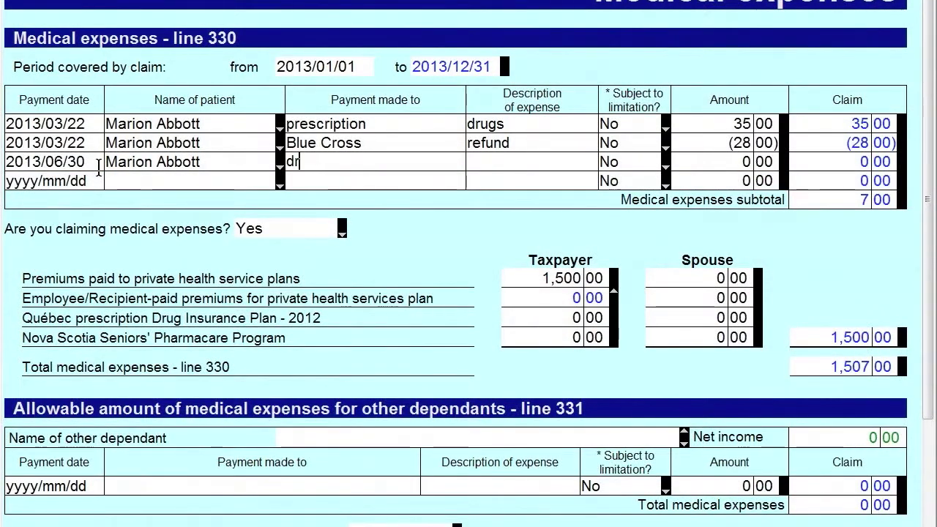
{"action": "type", "text": " smith"}
- Describe the third medical expense as "dental" and set its amount to 1,200
{"action": "key", "text": "Tab"}
{"action": "type", "text": "dental"}
{"action": "key", "text": "Tab"}
{"action": "key", "text": "Tab"}
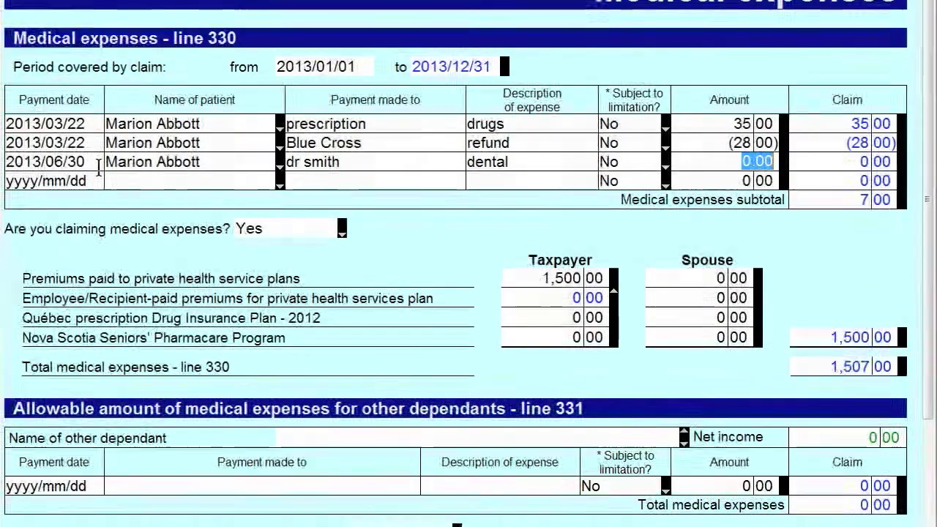
{"action": "type", "text": "1200"}
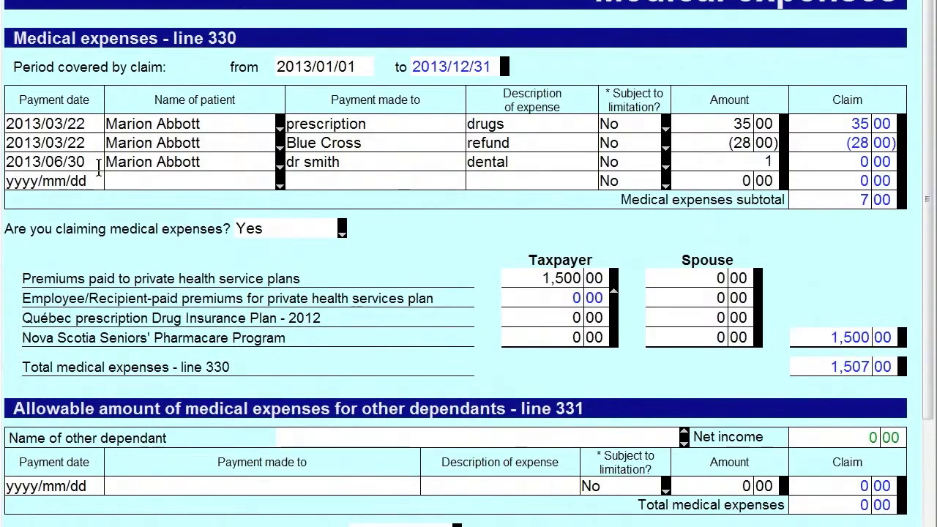
{"action": "key", "text": "Tab"}
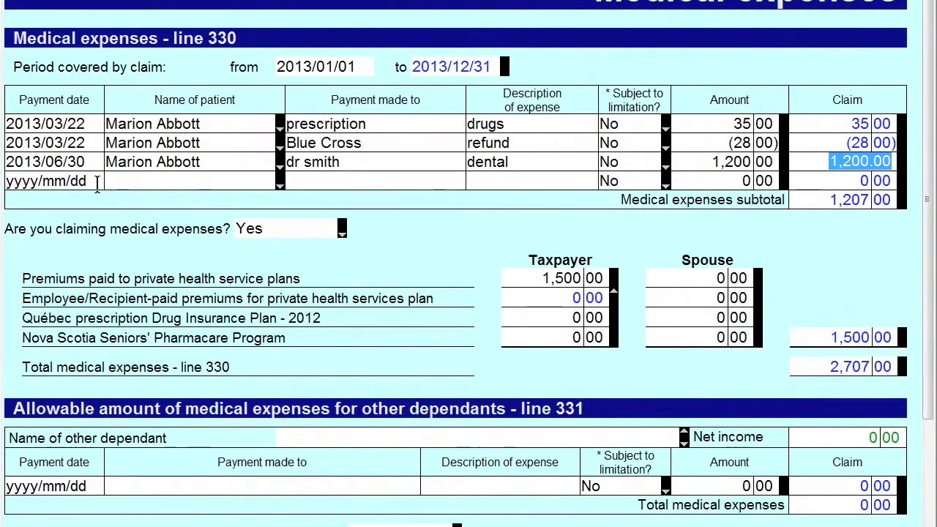
- Add a fourth medical expense line dated 2013/09/30 for the same patient, with payee iris, description "glasses" and amount 2,500
{"action": "left_click", "coordinate": [96, 183]}
{"action": "type", "text": "20130930"}
{"action": "key", "text": "Tab"}
{"action": "type", "text": "m"}
{"action": "key", "text": "Tab"}
{"action": "type", "text": "iris"}
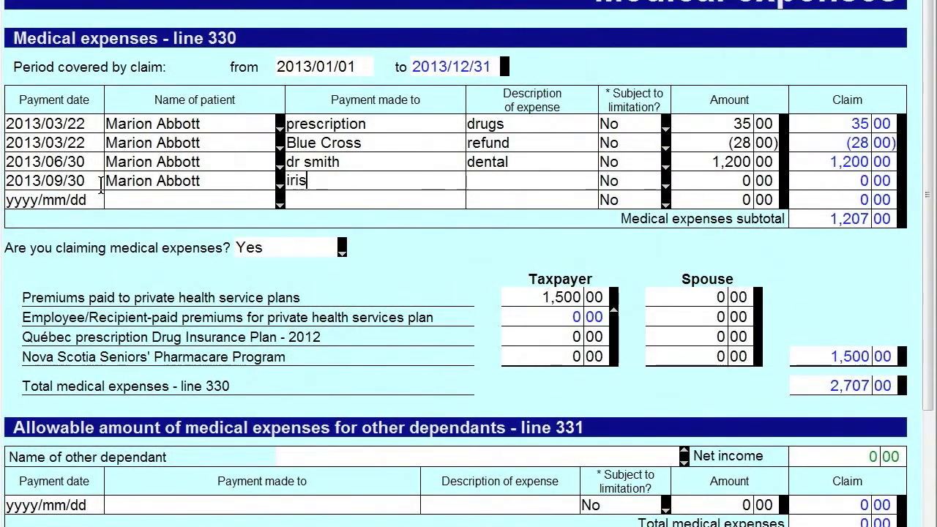
{"action": "key", "text": "Tab"}
{"action": "type", "text": "glasses"}
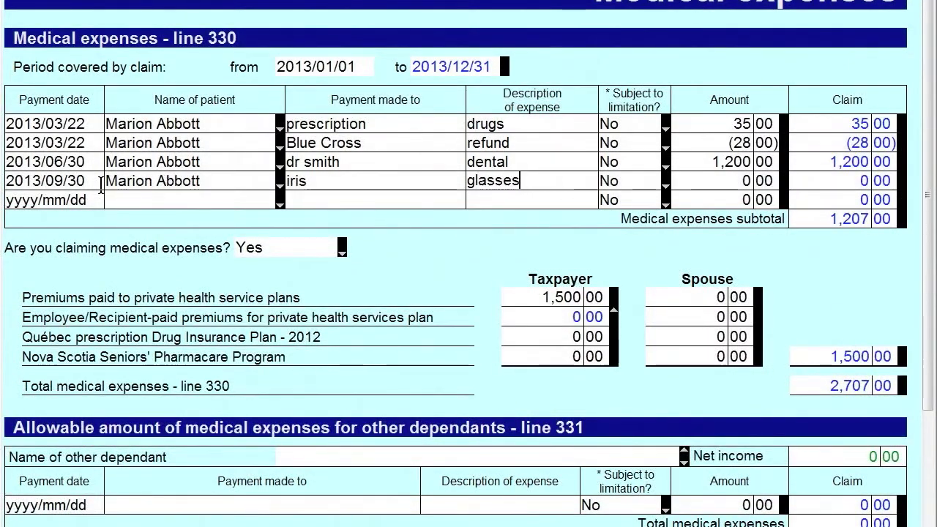
{"action": "key", "text": "Tab"}
{"action": "key", "text": "Tab"}
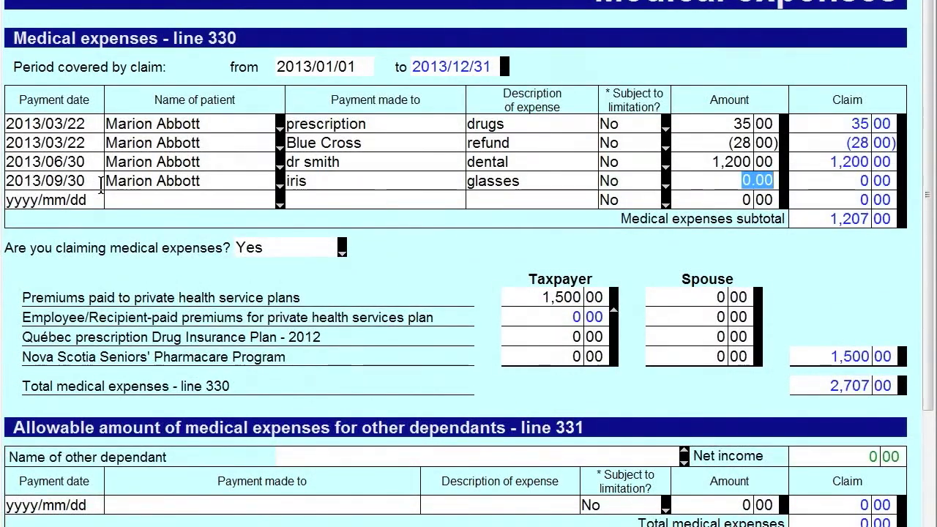
{"action": "type", "text": "2500"}
{"action": "key", "text": "Tab"}
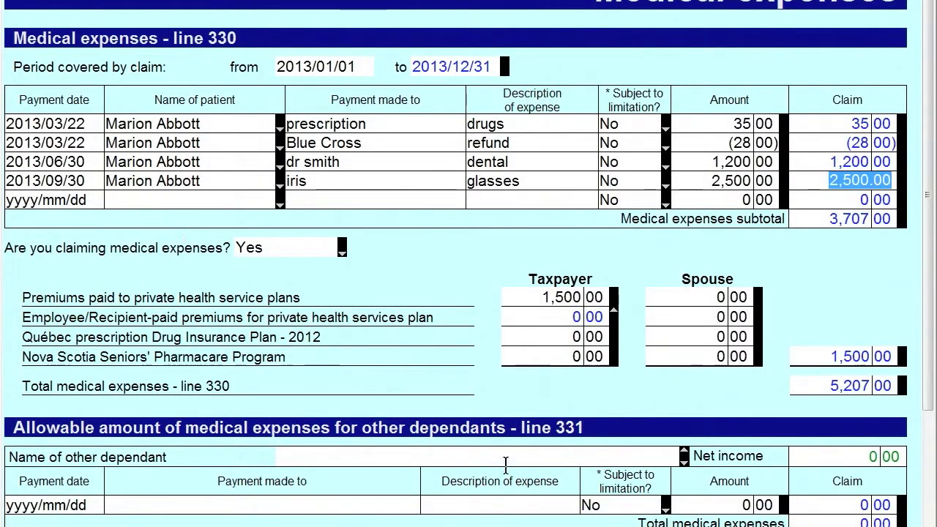
- Open the T4 slip from the medical expense worksheet and set box 14 employment income on Slip #1 to 30,000
{"action": "left_click", "coordinate": [828, 385]}
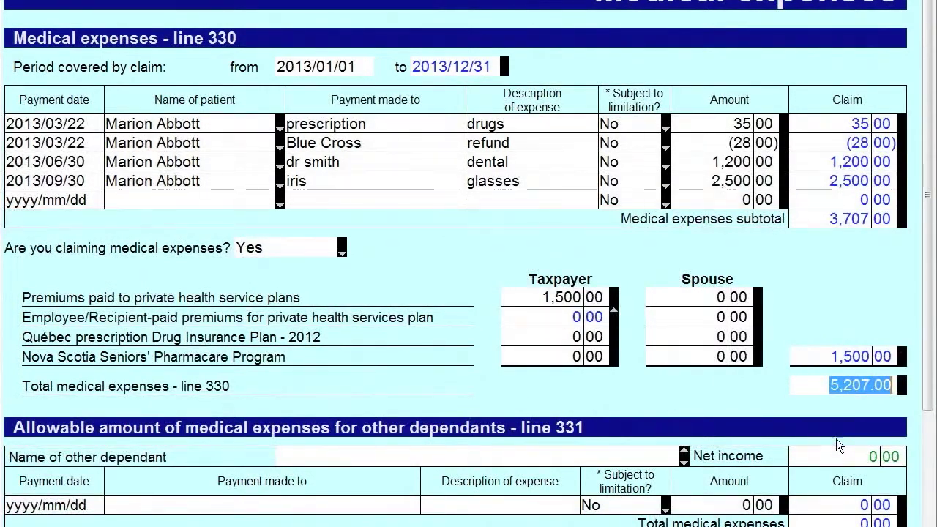
{"action": "scroll", "coordinate": [836, 438], "scroll_direction": "down", "scroll_amount": 3}
{"action": "left_click", "coordinate": [857, 483]}
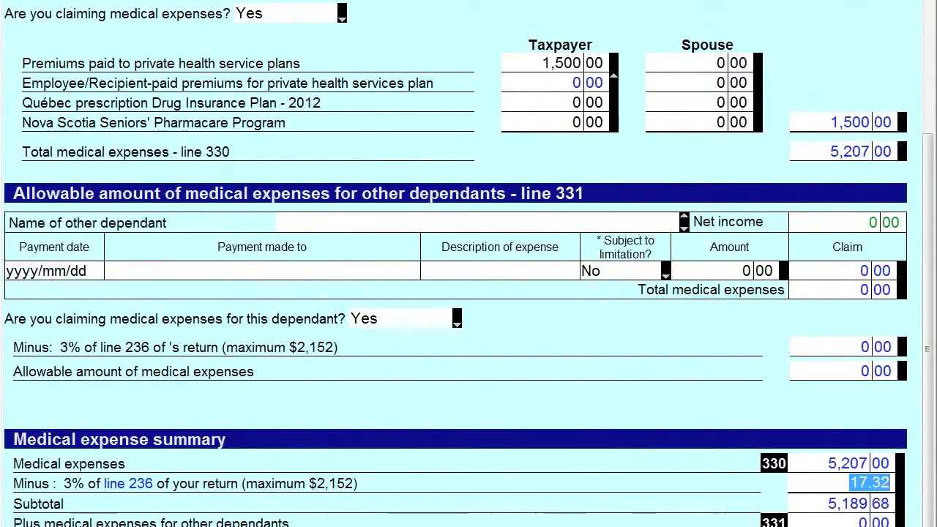
{"action": "key", "text": "F4"}
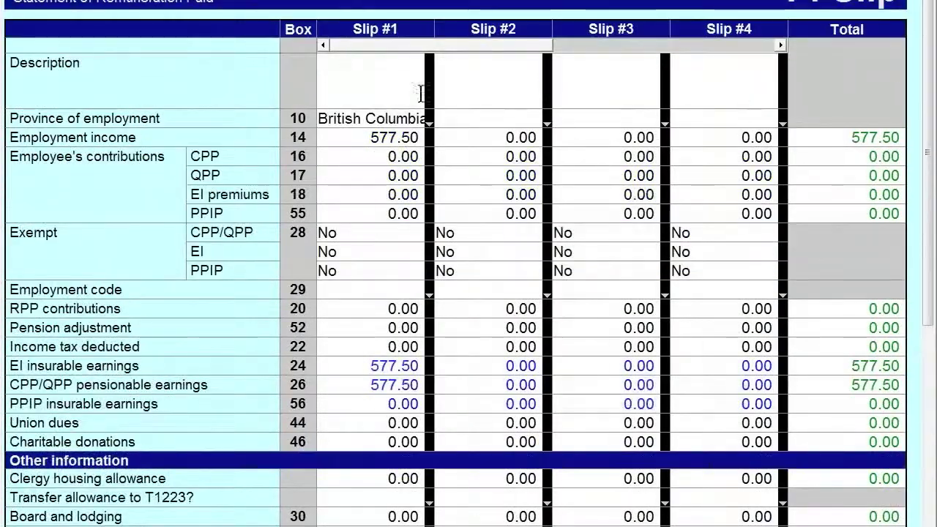
{"action": "left_click", "coordinate": [359, 135]}
{"action": "type", "text": "300000"}
{"action": "key", "text": "Return"}
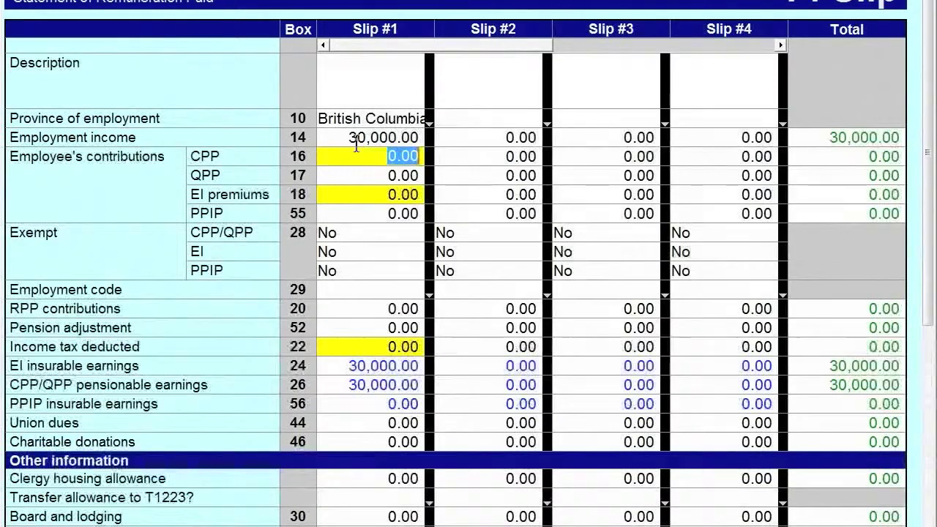
- Enter employee contributions on T4 Slip #1: CPP 1,311.75 in box 16 and EI premiums 564 in box 18
{"action": "mouse_move", "coordinate": [357, 152]}
{"action": "type", "text": "1,311.75"}
{"action": "key", "text": "Return"}
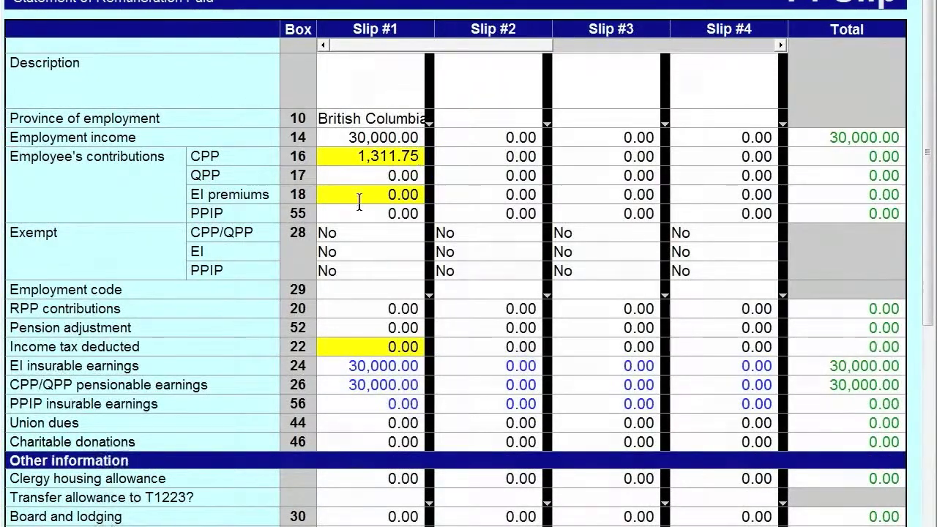
{"action": "left_click", "coordinate": [363, 194]}
{"action": "type", "text": "564"}
{"action": "key", "text": "Return"}
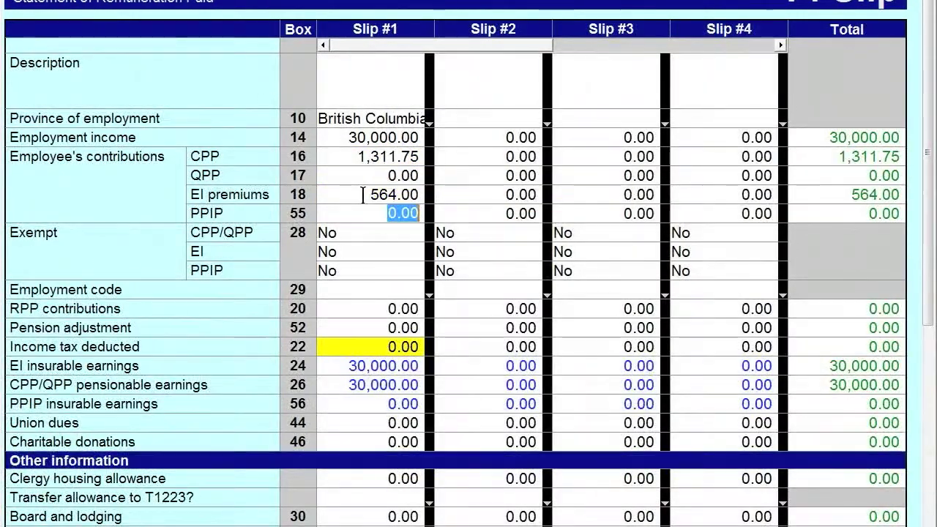
{"action": "left_click", "coordinate": [372, 347]}
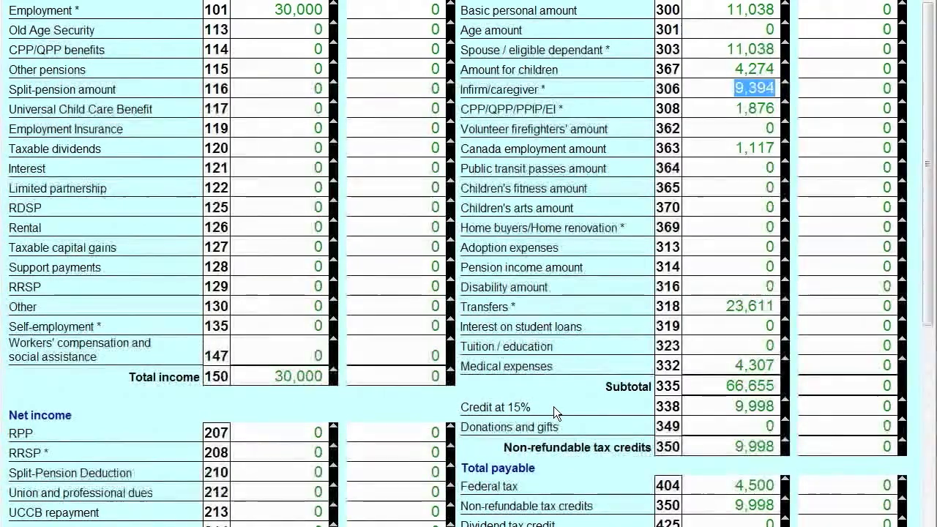
- Review the medical expense supplement and line 332 in the tax summary, and trace the medical expenses to line 330
{"action": "scroll", "coordinate": [554, 406], "scroll_direction": "down", "scroll_amount": 7}
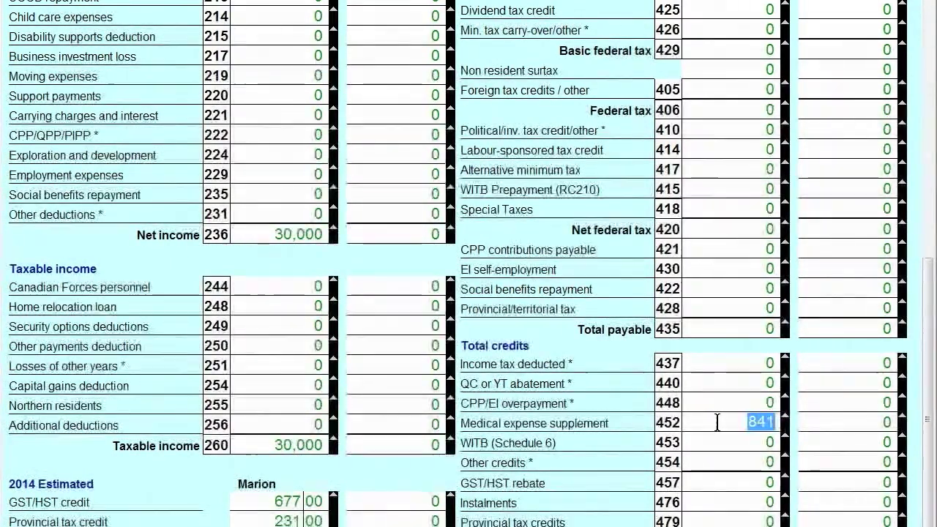
{"action": "scroll", "coordinate": [718, 422], "scroll_direction": "up", "scroll_amount": 5}
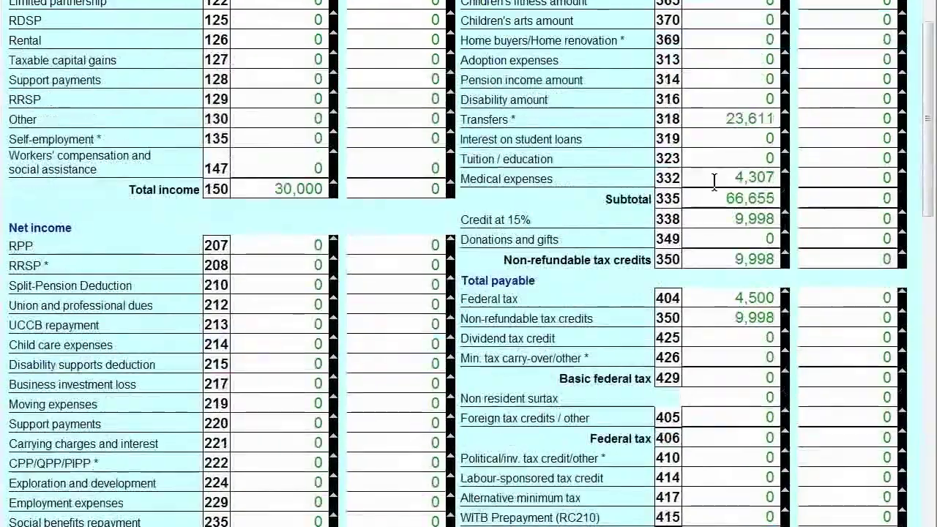
{"action": "left_click", "coordinate": [715, 182]}
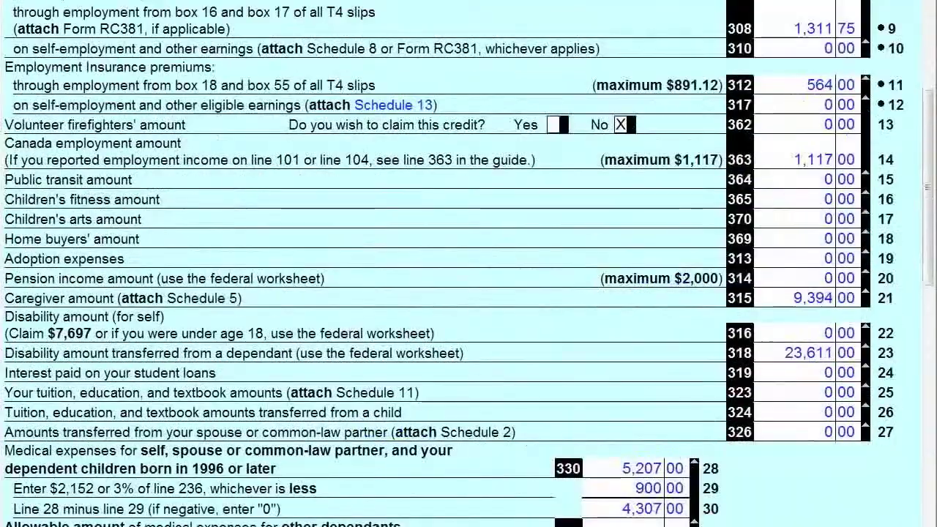
{"action": "left_click", "coordinate": [608, 468]}
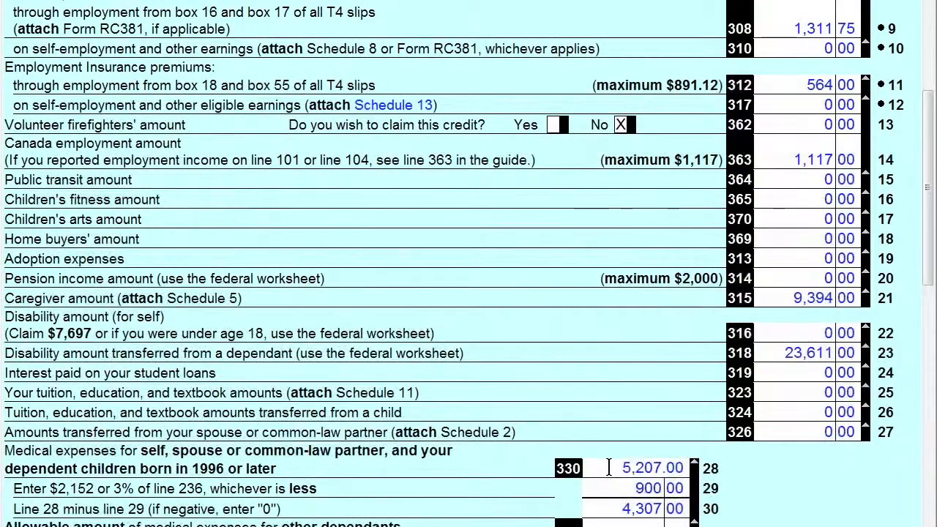
{"action": "double_click", "coordinate": [609, 467]}
- Set the amount of the dental expense dated 2013/06/30 to 10,000
{"action": "scroll", "coordinate": [435, 33], "scroll_direction": "up", "scroll_amount": 4}
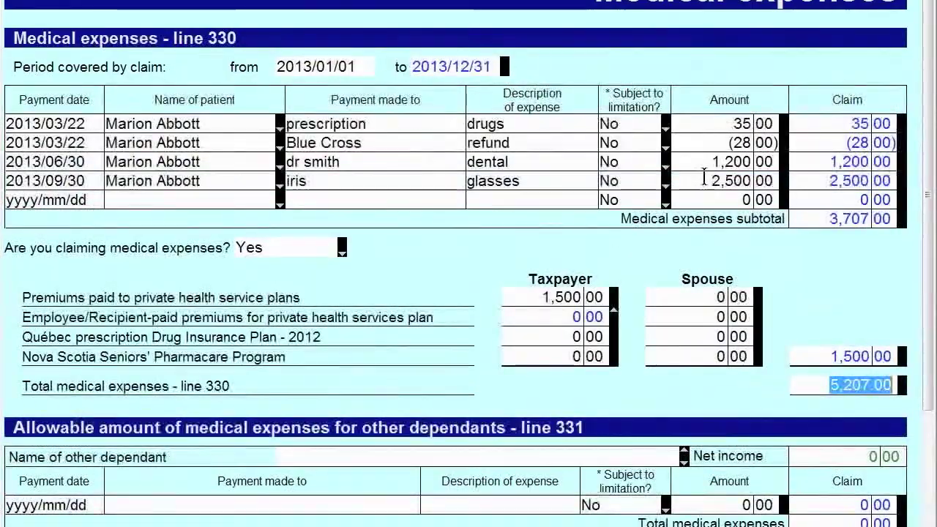
{"action": "left_click", "coordinate": [704, 163]}
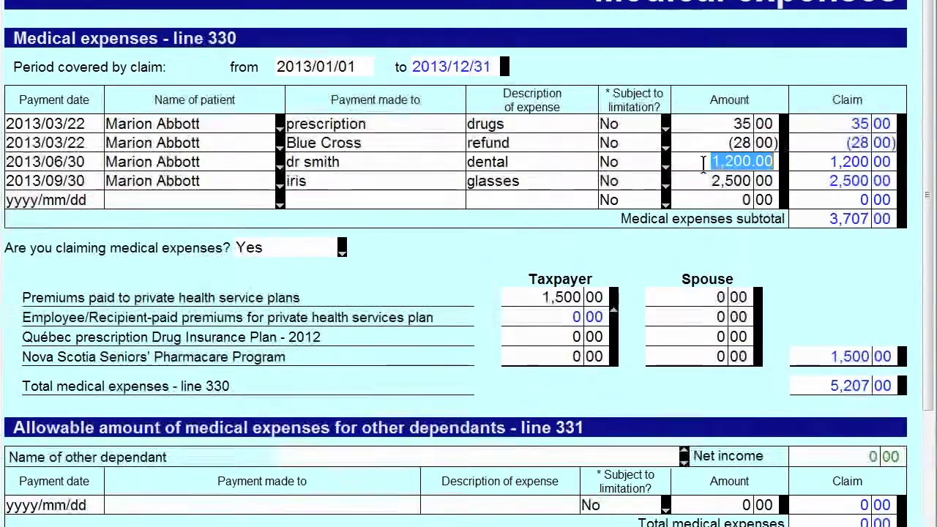
{"action": "type", "text": "10000"}
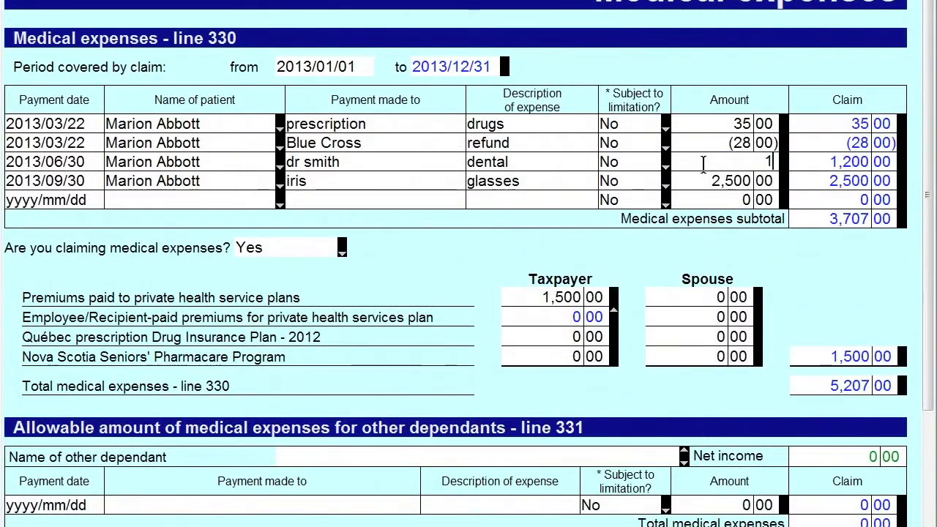
{"action": "key", "text": "Tab"}
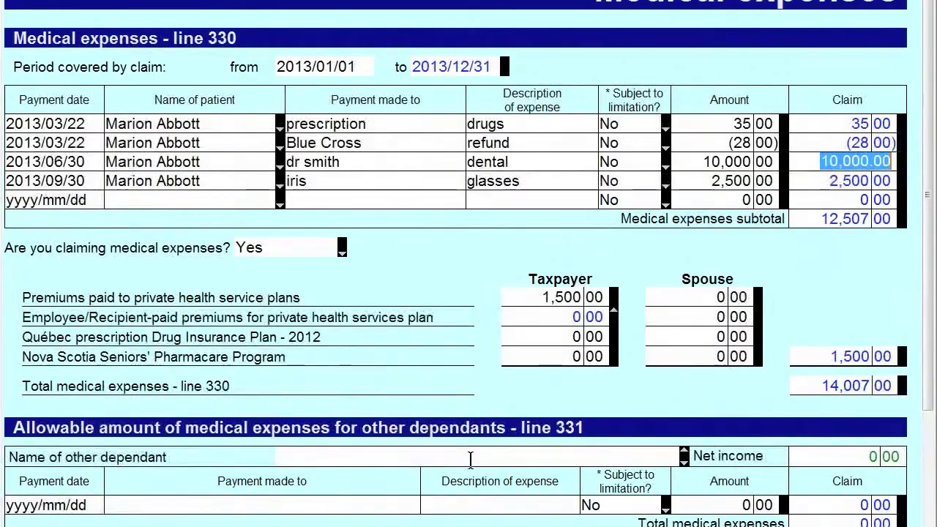
- Check the medical expense credit and the line 452 supplement in the summary, and trace the supplement to its source
{"action": "scroll", "coordinate": [469, 515], "scroll_direction": "down", "scroll_amount": 3}
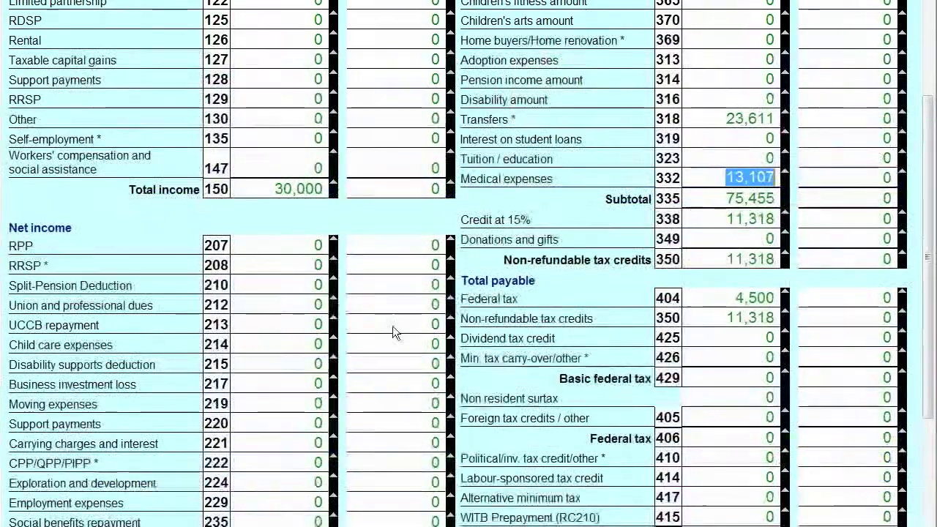
{"action": "scroll", "coordinate": [730, 465], "scroll_direction": "down", "scroll_amount": 3}
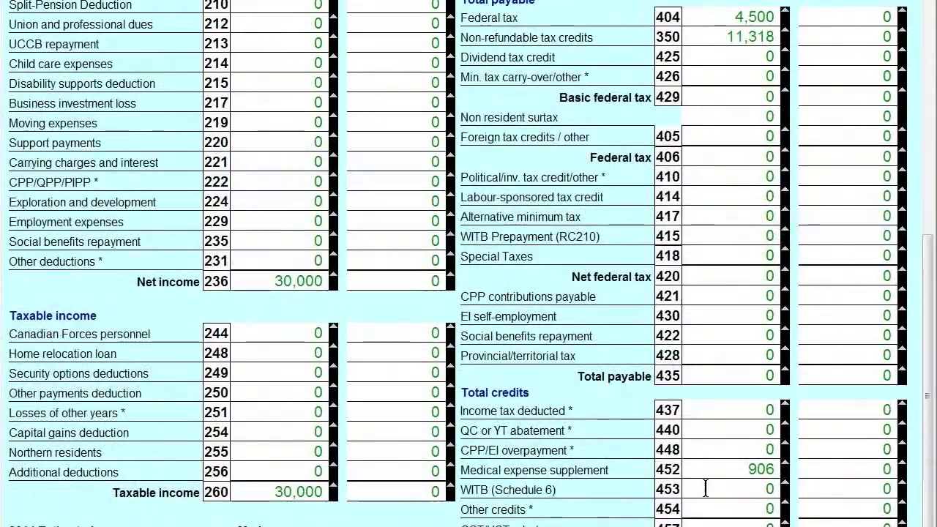
{"action": "left_click", "coordinate": [730, 465]}
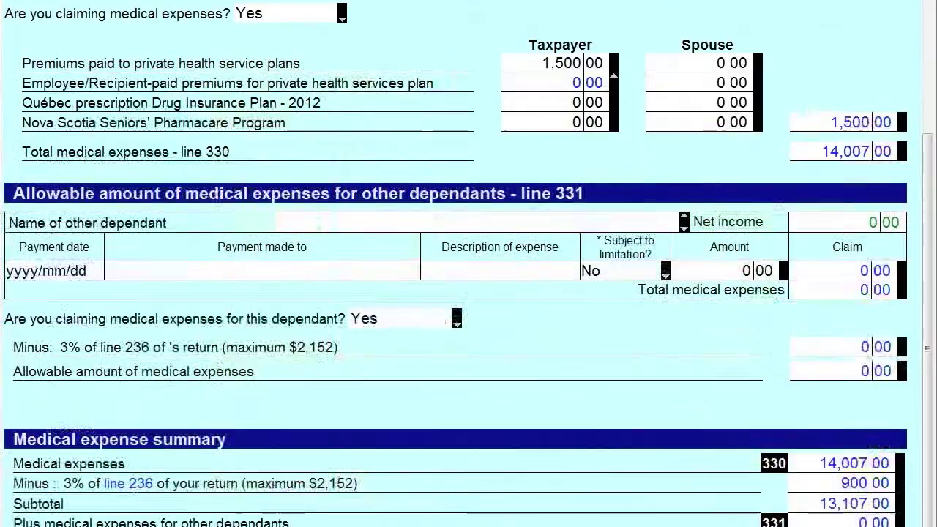
{"action": "double_click", "coordinate": [761, 469]}
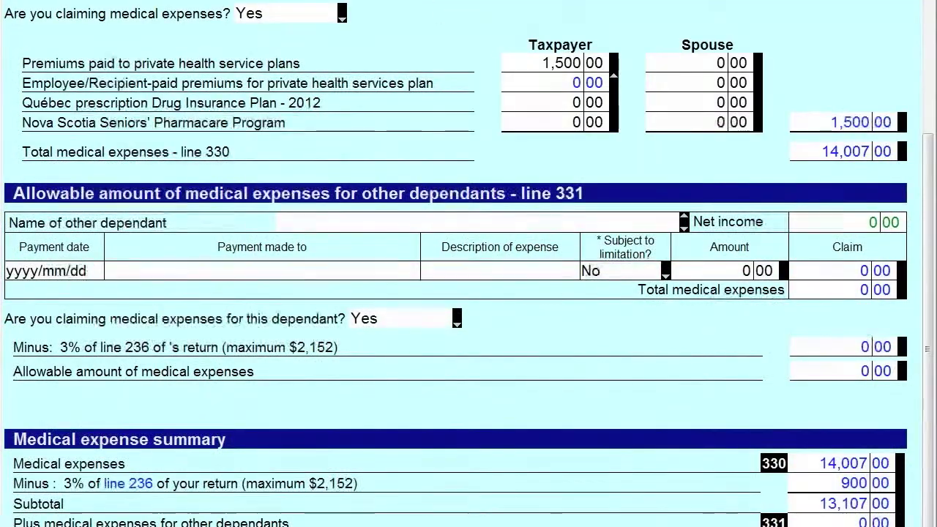
- Set the amount of the dental expense dated 2013/06/30 to 20,000
{"action": "scroll", "coordinate": [764, 220], "scroll_direction": "up", "scroll_amount": 3}
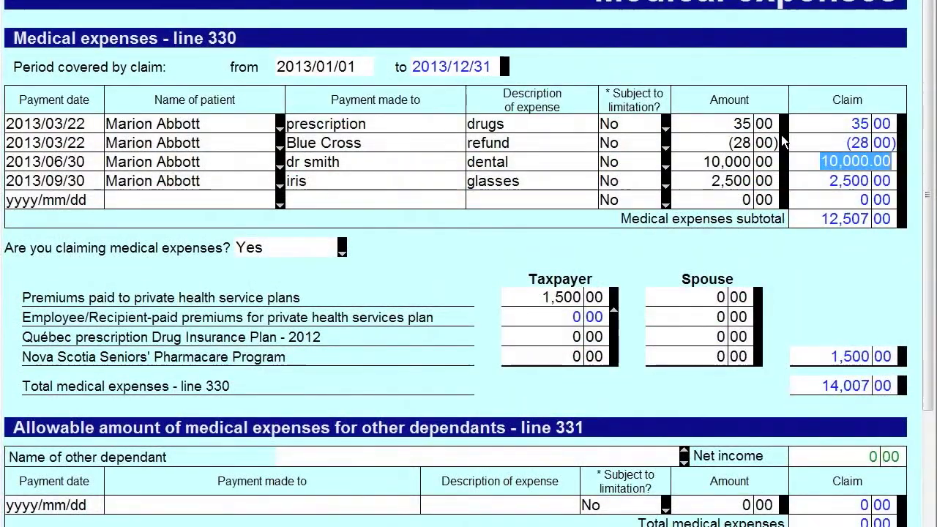
{"action": "left_click", "coordinate": [701, 162]}
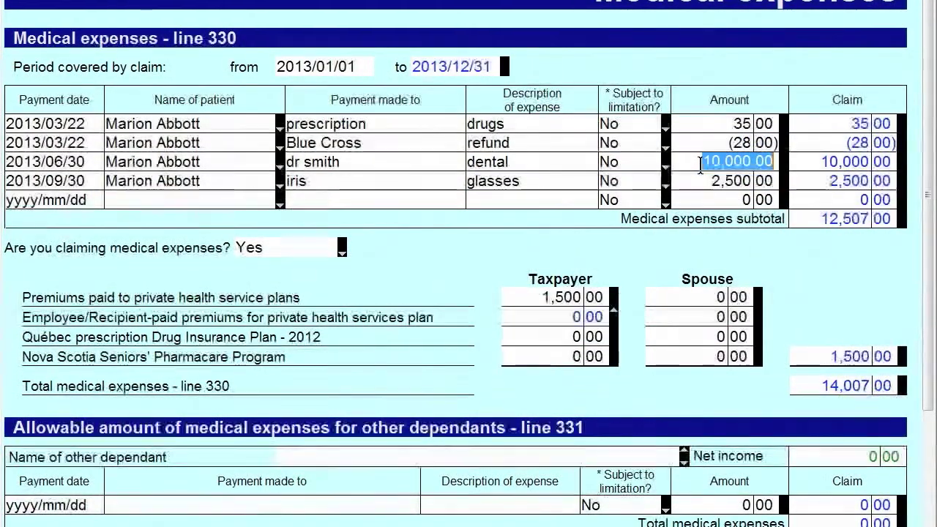
{"action": "type", "text": "200"}
{"action": "key", "text": "Tab"}
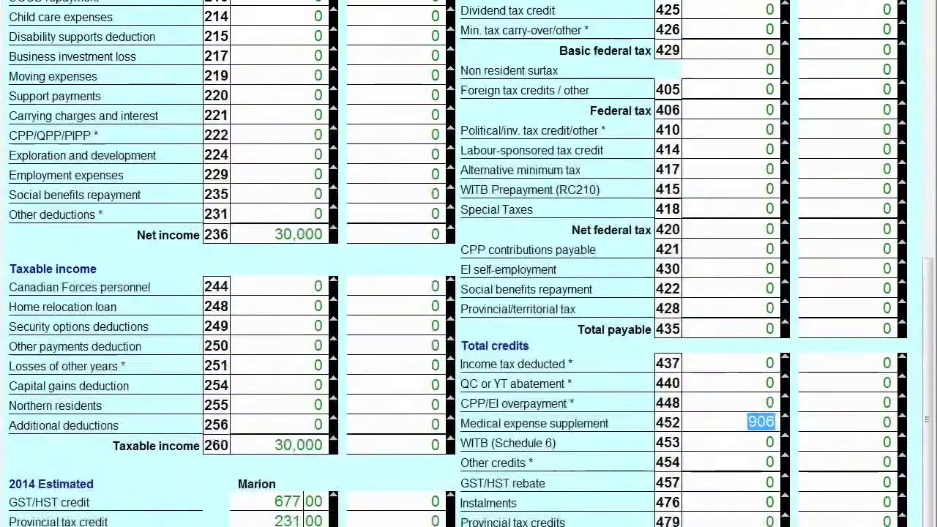
- Examine the line 452 supplement and net income in the summary, then the 3% reduction and expense lines on the medical worksheet
{"action": "scroll", "coordinate": [737, 368], "scroll_direction": "down", "scroll_amount": 2}
{"action": "left_click", "coordinate": [736, 369]}
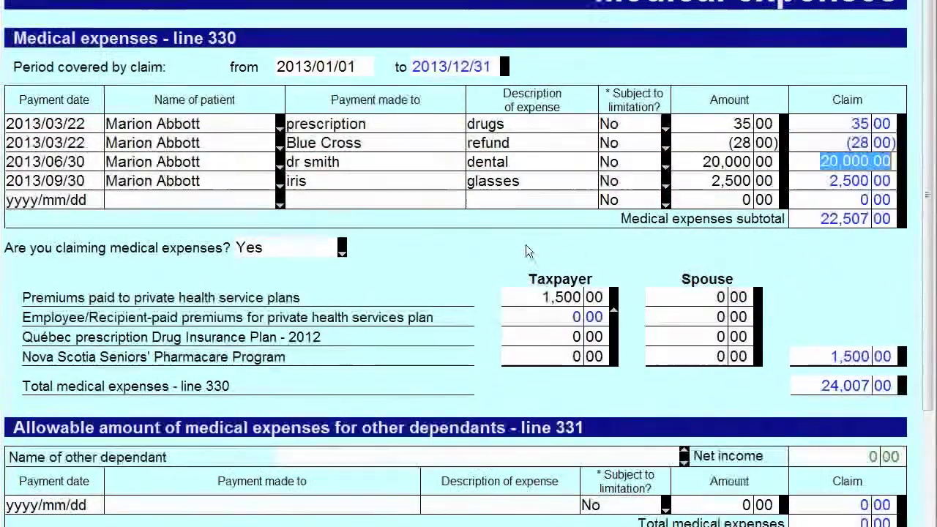
{"action": "scroll", "coordinate": [840, 483], "scroll_direction": "down", "scroll_amount": 5}
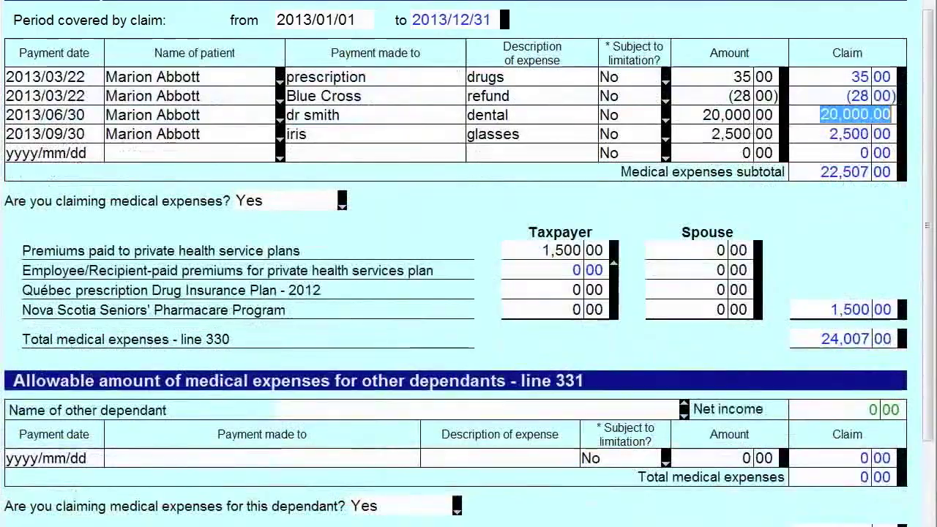
{"action": "left_click", "coordinate": [818, 484]}
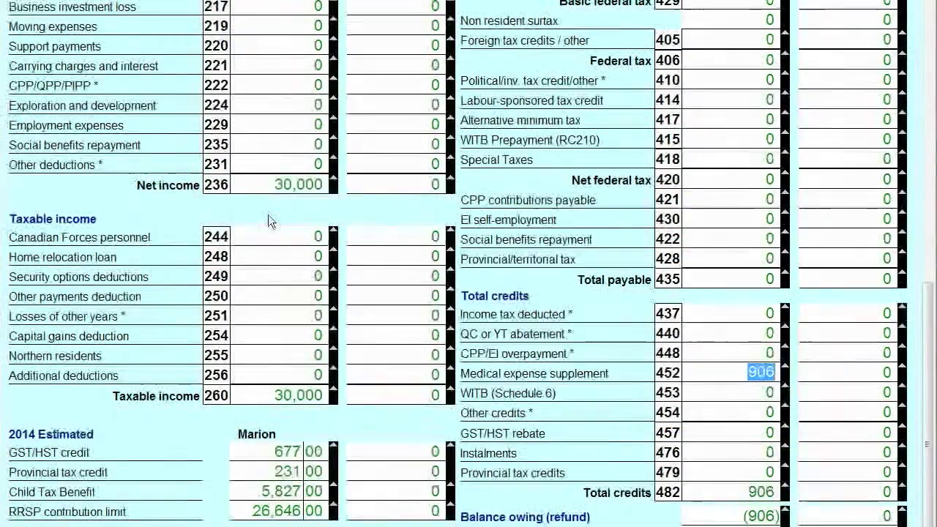
{"action": "left_click", "coordinate": [270, 185]}
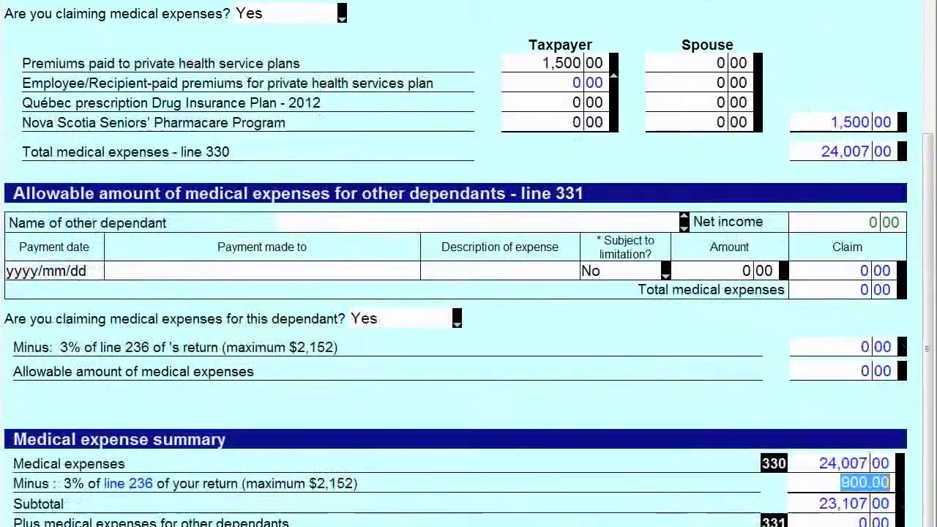
{"action": "left_click", "coordinate": [817, 483]}
{"action": "scroll", "coordinate": [681, 377], "scroll_direction": "up", "scroll_amount": 4}
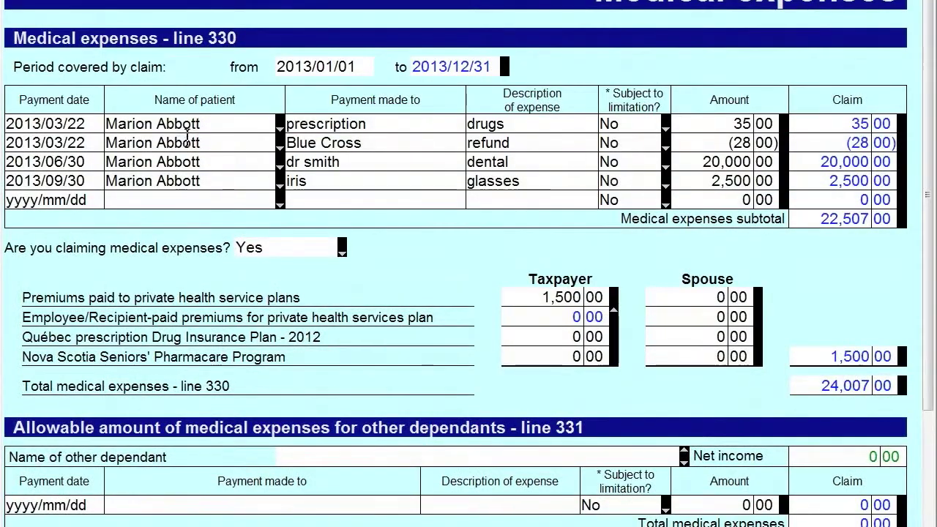
{"action": "scroll", "coordinate": [882, 509], "scroll_direction": "down", "scroll_amount": 4}
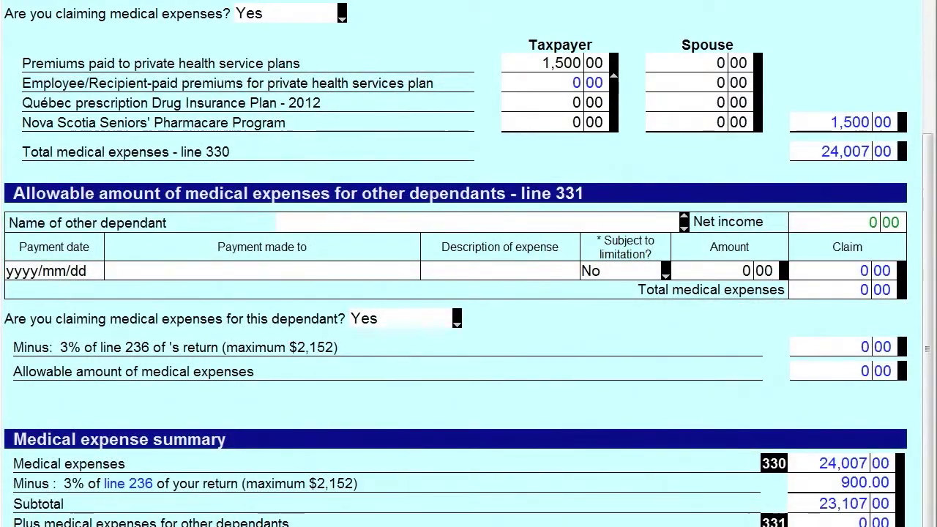
{"action": "scroll", "coordinate": [469, 293], "scroll_direction": "down", "scroll_amount": 1}
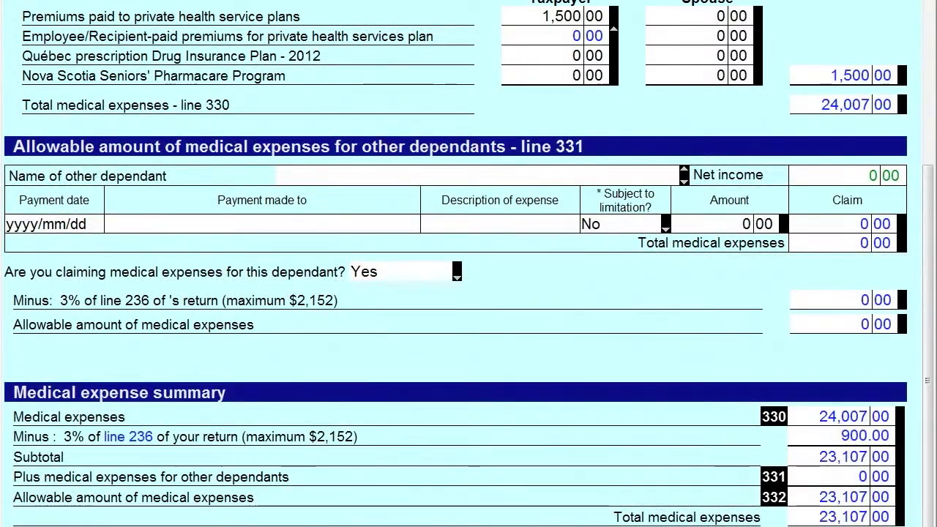
{"action": "left_click", "coordinate": [842, 436]}
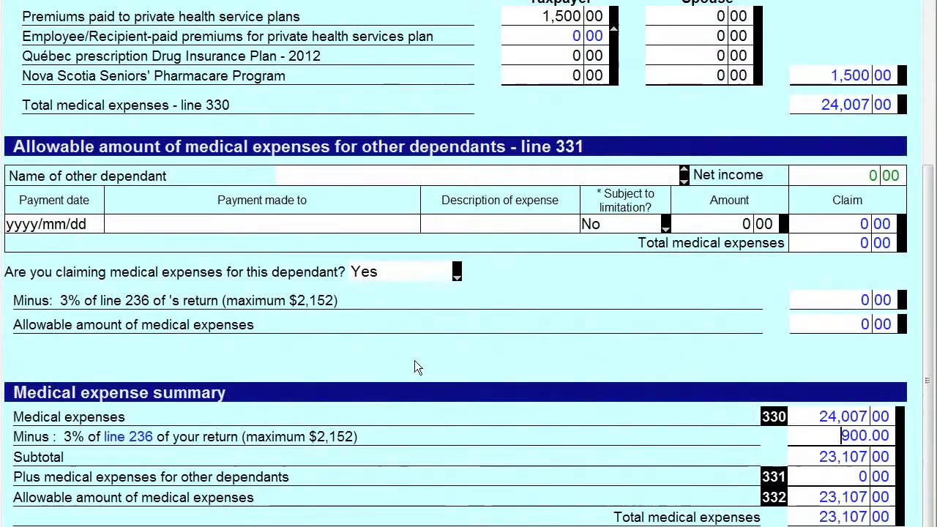
{"action": "scroll", "coordinate": [389, 353], "scroll_direction": "up", "scroll_amount": 5}
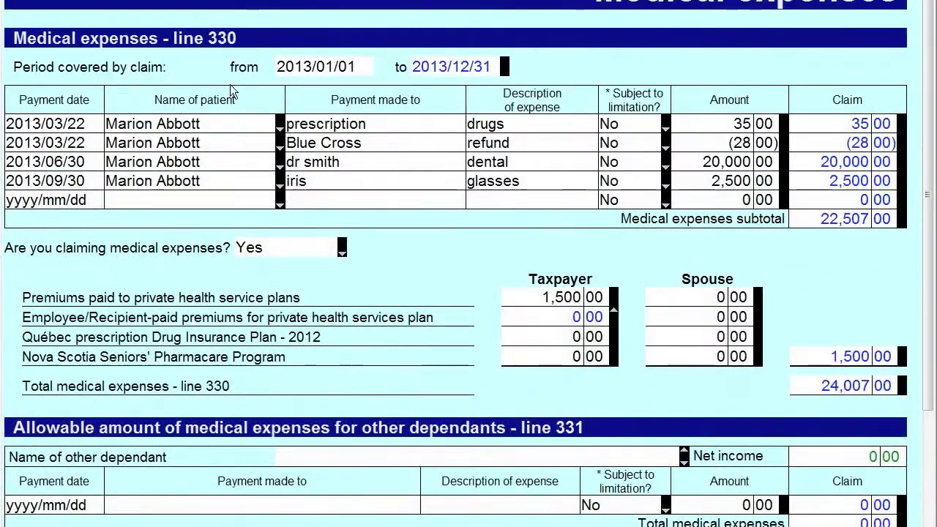
- Set the start of the medical expense claim period to 2012/11/01
{"action": "left_click", "coordinate": [276, 68]}
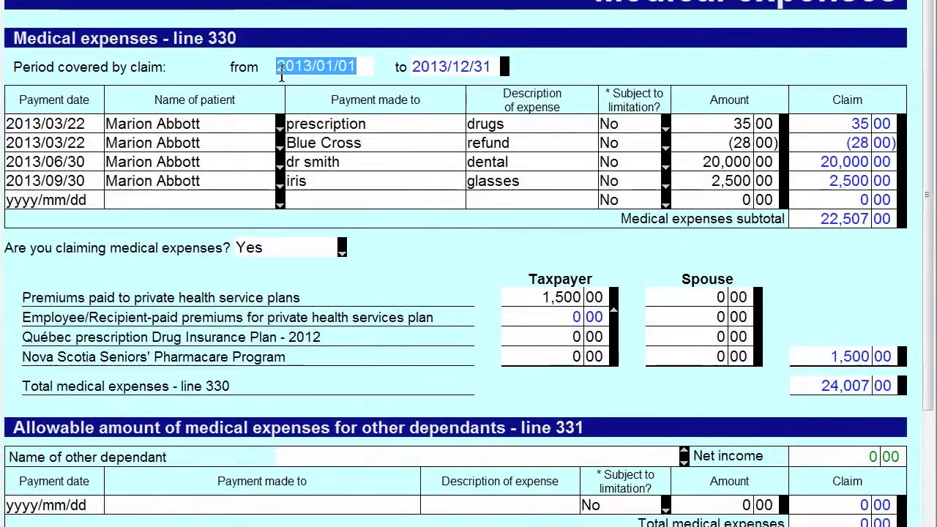
{"action": "type", "text": "2013"}
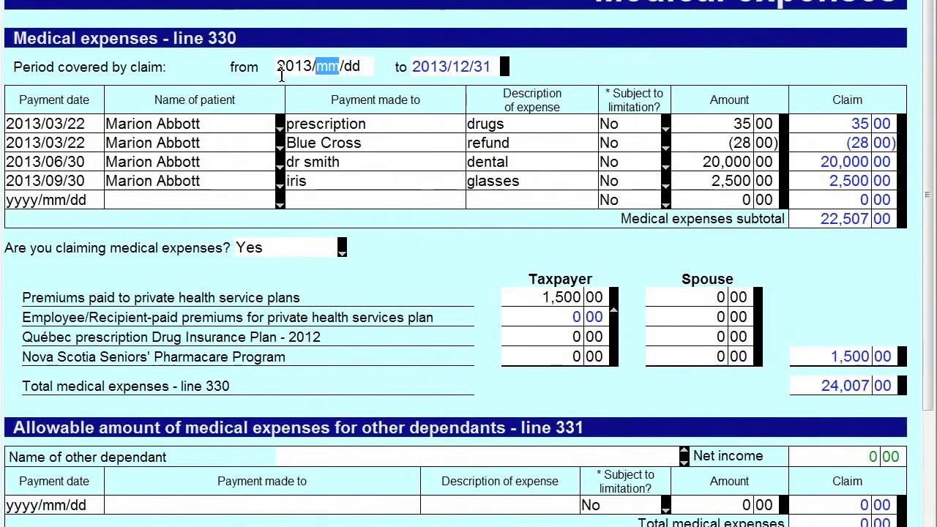
{"action": "key", "text": "BackSpace"}
{"action": "key", "text": "BackSpace"}
{"action": "key", "text": "BackSpace"}
{"action": "key", "text": "BackSpace"}
{"action": "type", "text": "2012/11/01"}
{"action": "left_click", "coordinate": [504, 68]}
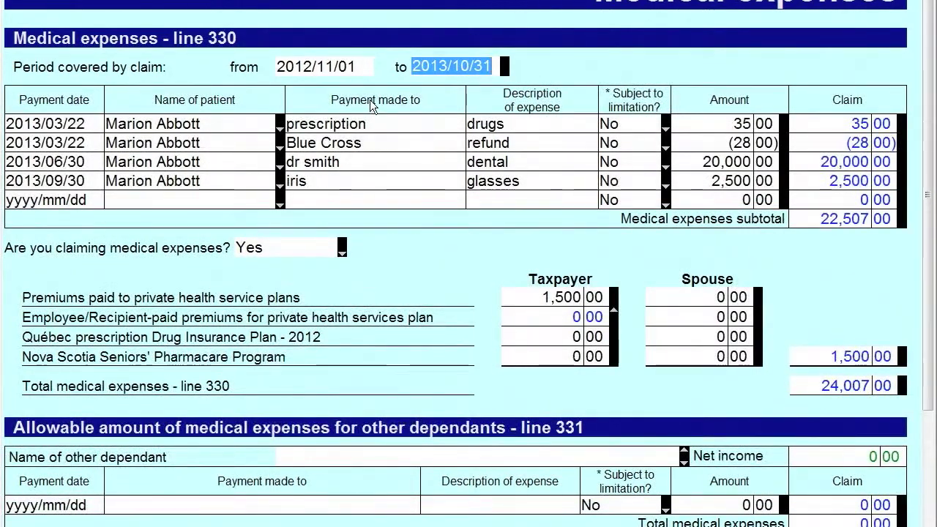
- Add a medical expense dated 2012/11/15 with payment made to prescription, description drugs and an amount of 3,500
{"action": "left_click", "coordinate": [96, 200]}
{"action": "type", "text": "2012/11/15"}
{"action": "key", "text": "Tab"}
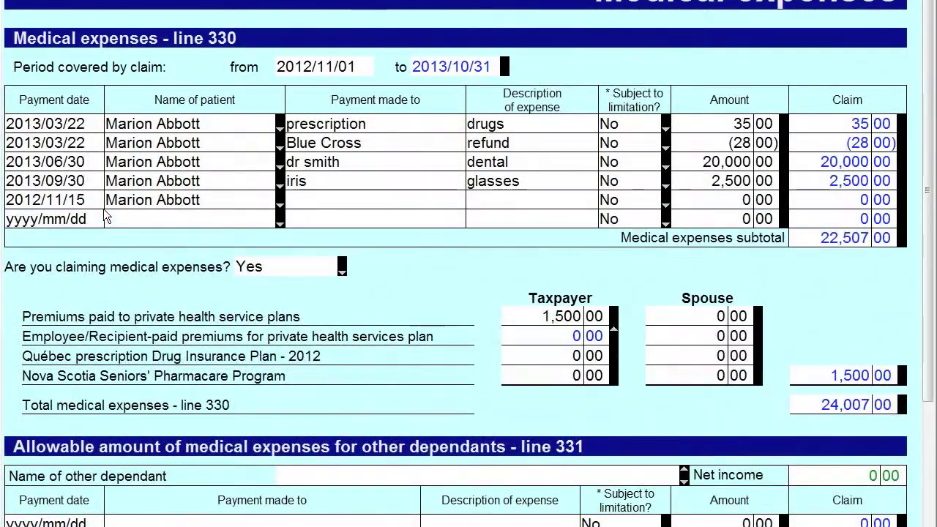
{"action": "type", "text": "prescription"}
{"action": "key", "text": "Tab"}
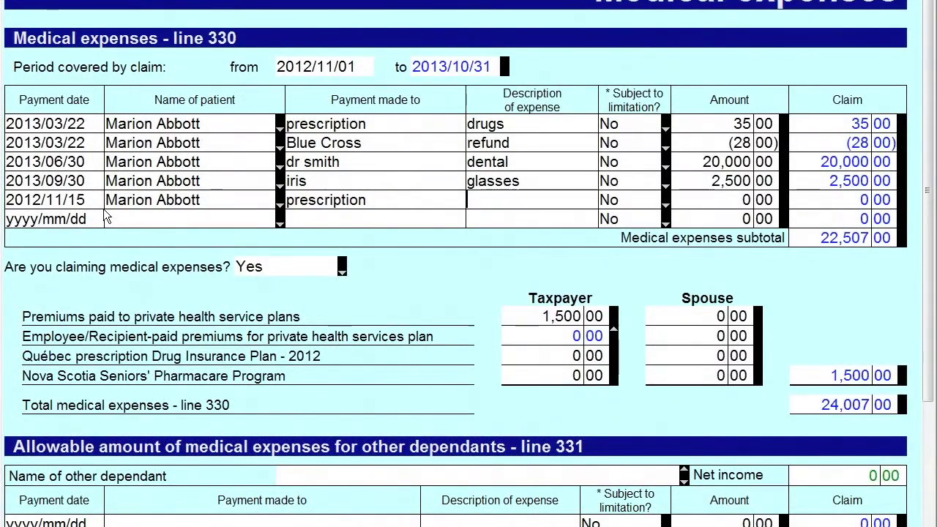
{"action": "type", "text": "drugs"}
{"action": "key", "text": "Tab"}
{"action": "key", "text": "Tab"}
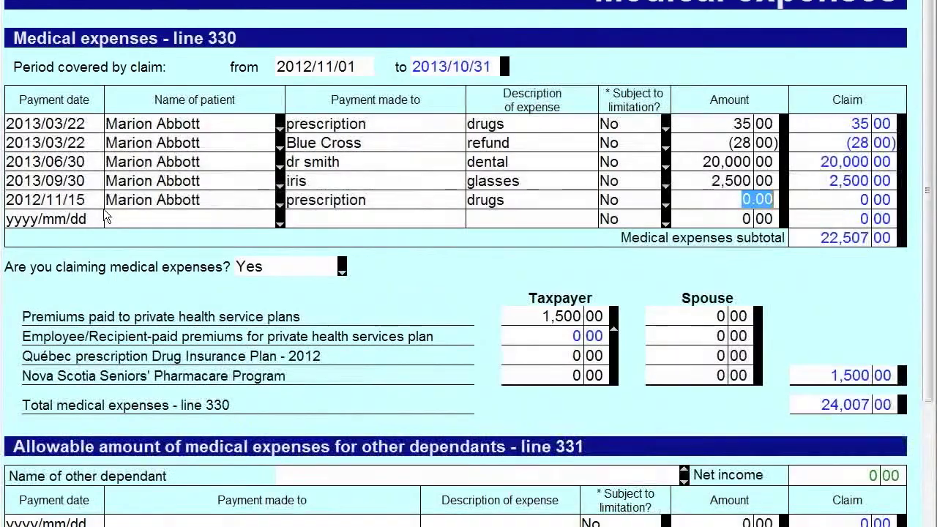
{"action": "type", "text": "3500"}
{"action": "key", "text": "Tab"}
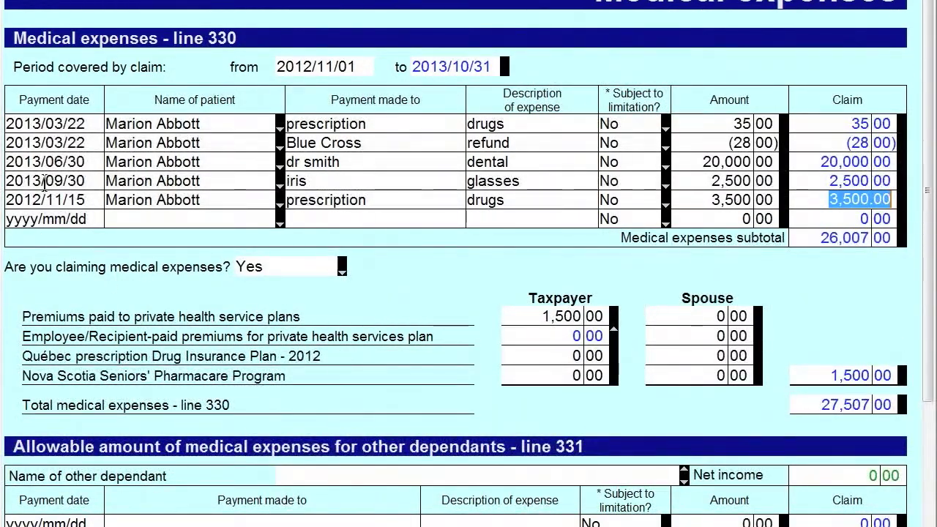
- Add another medical expense dated 2013/12/15 with payment made to prescription and an amount of 3500
{"action": "left_click", "coordinate": [103, 218]}
{"action": "type", "text": "201"}
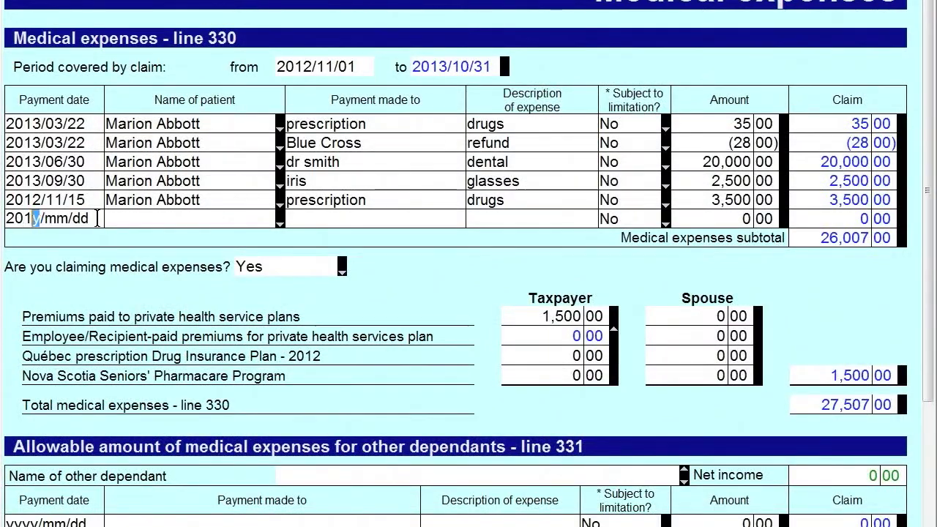
{"action": "type", "text": "3/12/15"}
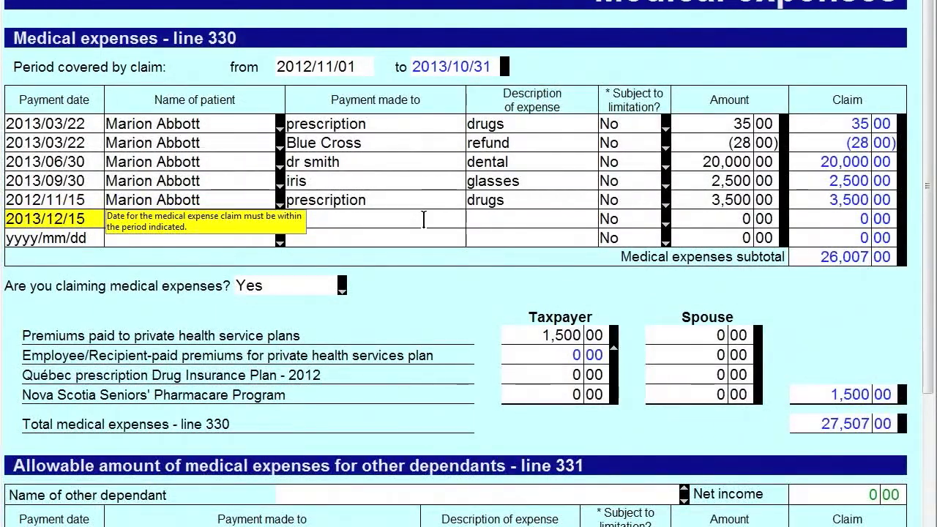
{"action": "left_click", "coordinate": [372, 216]}
{"action": "type", "text": "prescription"}
{"action": "key", "text": "Tab"}
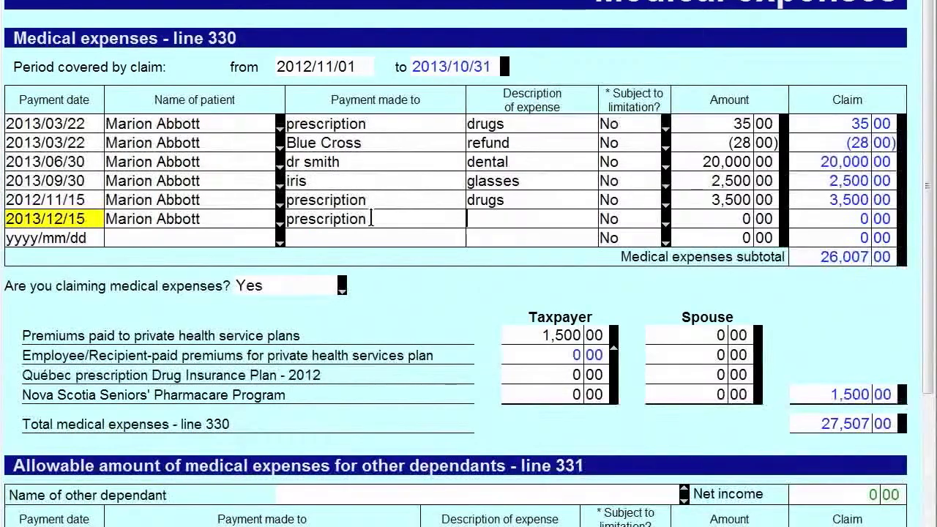
{"action": "type", "text": "3500"}
{"action": "key", "text": "Tab"}
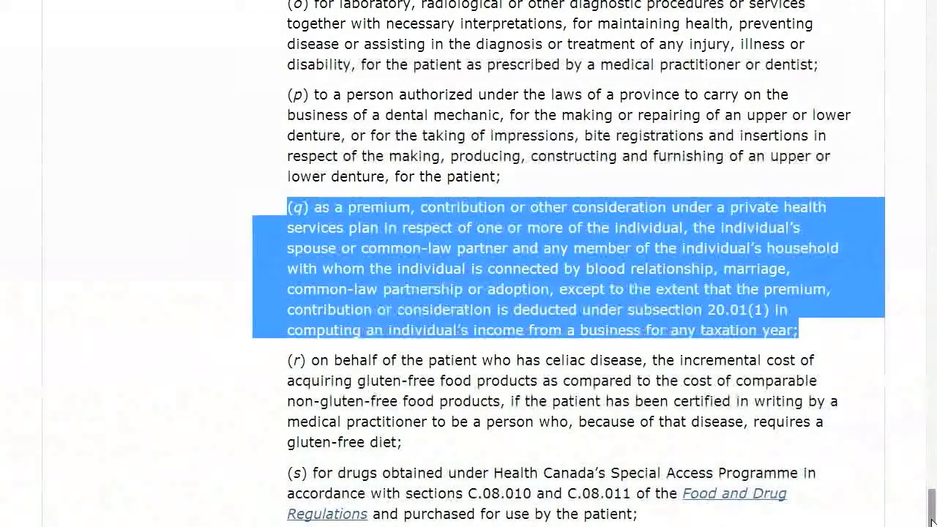
- Switch to the Canada Revenue Agency website, search for "fairness" and skim the report Strengthening Communication of Taxpayer Fairness
{"action": "scroll", "coordinate": [932, 523], "scroll_direction": "up", "scroll_amount": 1}
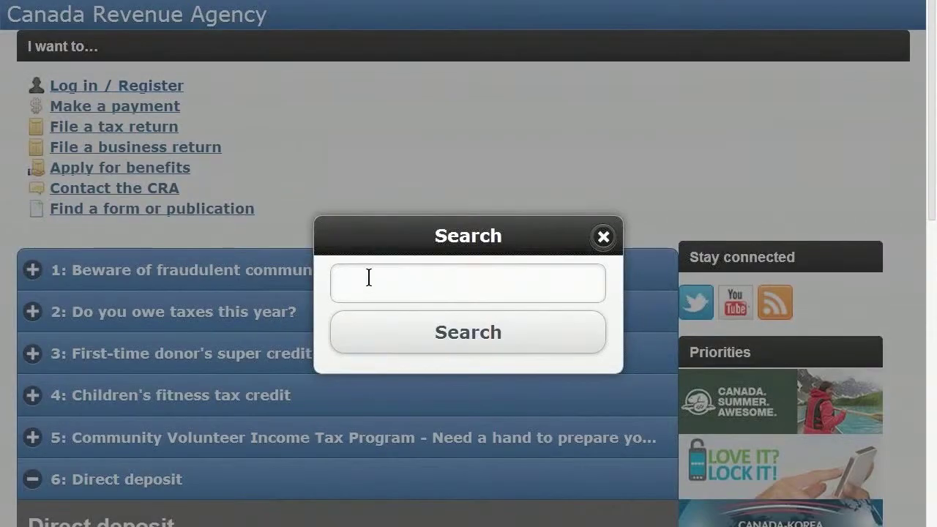
{"action": "left_click", "coordinate": [368, 277]}
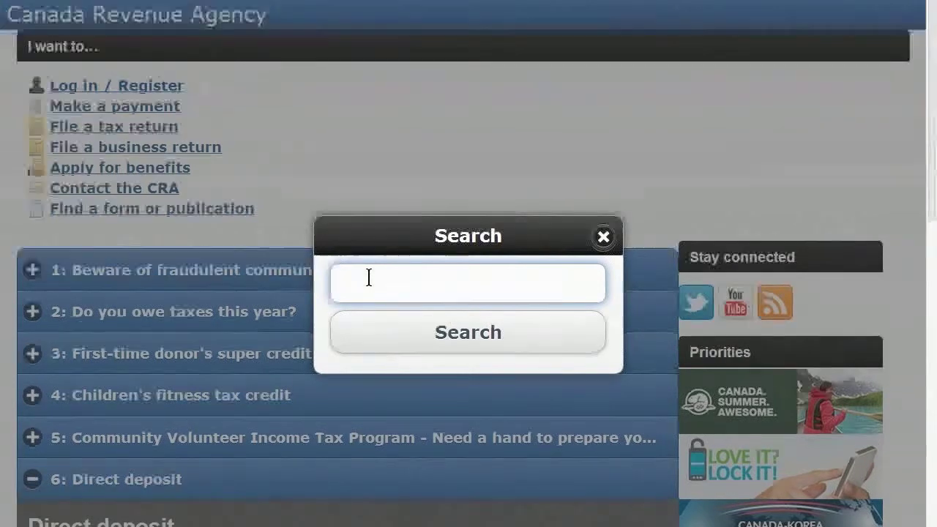
{"action": "type", "text": "fairness"}
{"action": "key", "text": "Return"}
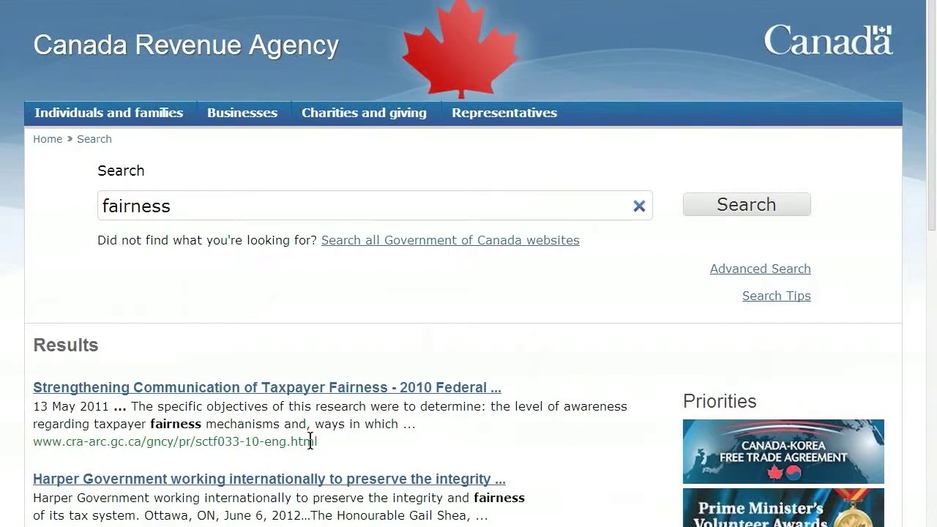
{"action": "scroll", "coordinate": [311, 442], "scroll_direction": "down", "scroll_amount": 1}
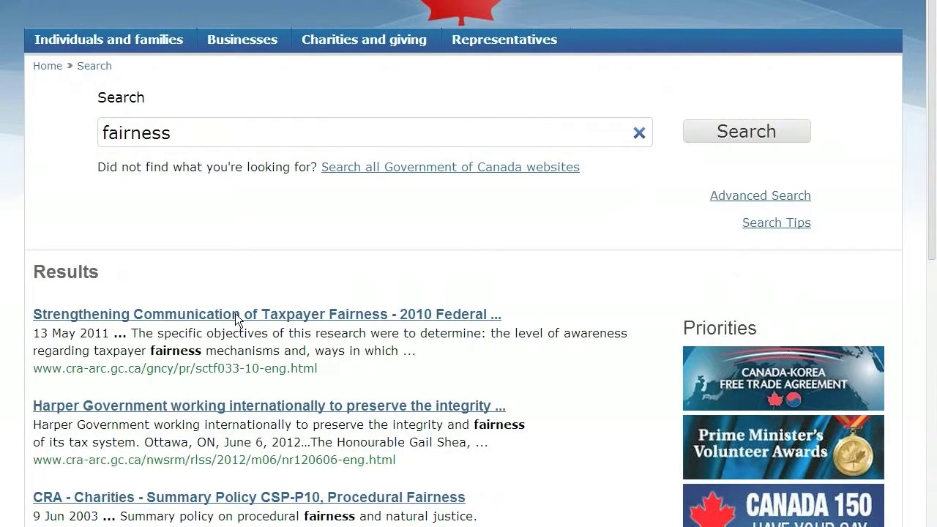
{"action": "left_click", "coordinate": [235, 314]}
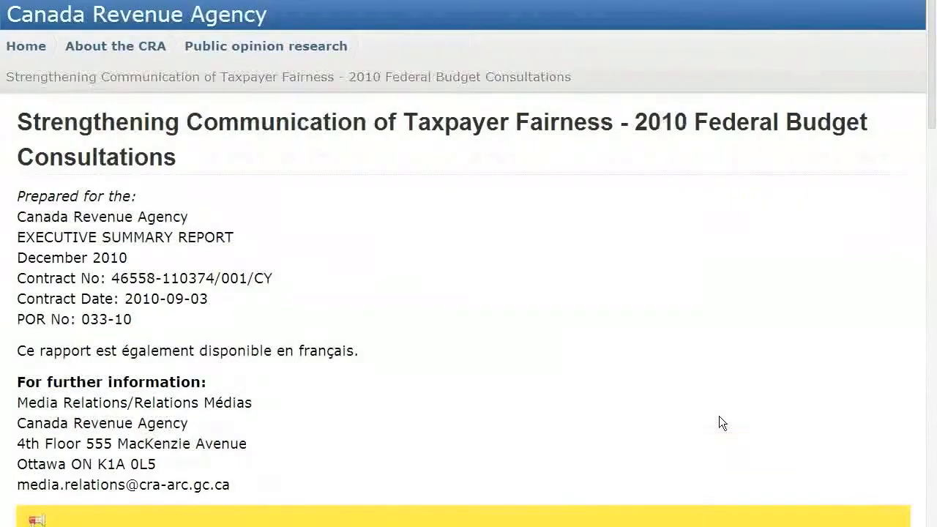
{"action": "scroll", "coordinate": [719, 424], "scroll_direction": "down", "scroll_amount": 6}
{"action": "scroll", "coordinate": [704, 412], "scroll_direction": "down", "scroll_amount": 14}
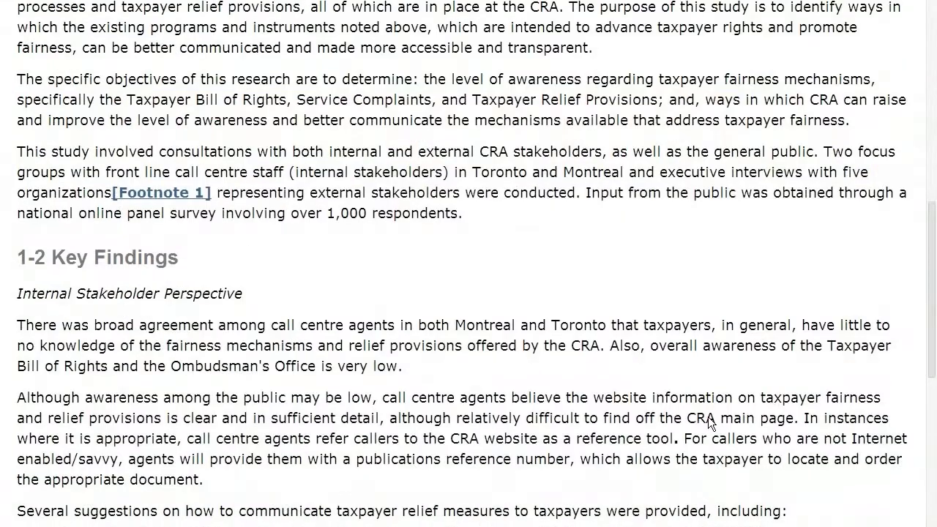
{"action": "scroll", "coordinate": [709, 419], "scroll_direction": "up", "scroll_amount": 20}
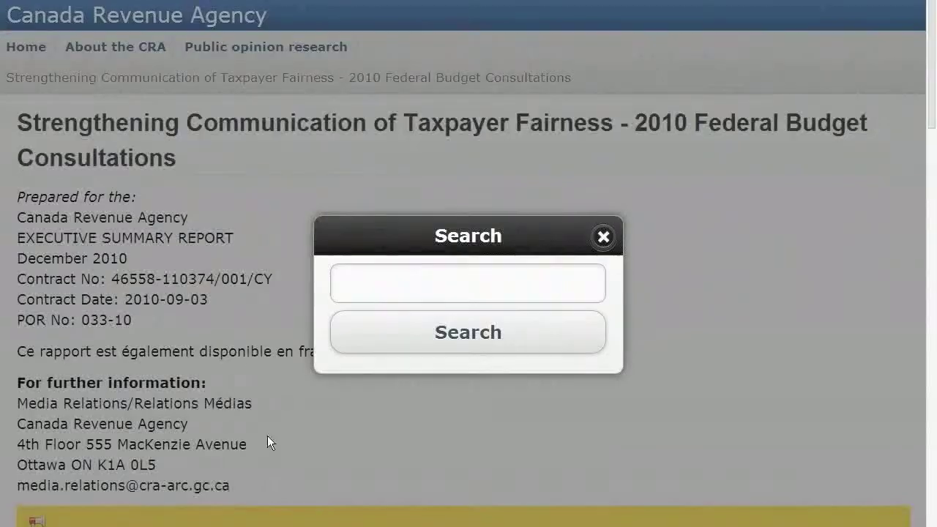
- Search the site for "taxpayer relief" and open the RC4288 Request for Taxpayer Relief form page
{"action": "left_click", "coordinate": [395, 281]}
{"action": "type", "text": "taxpayer relief"}
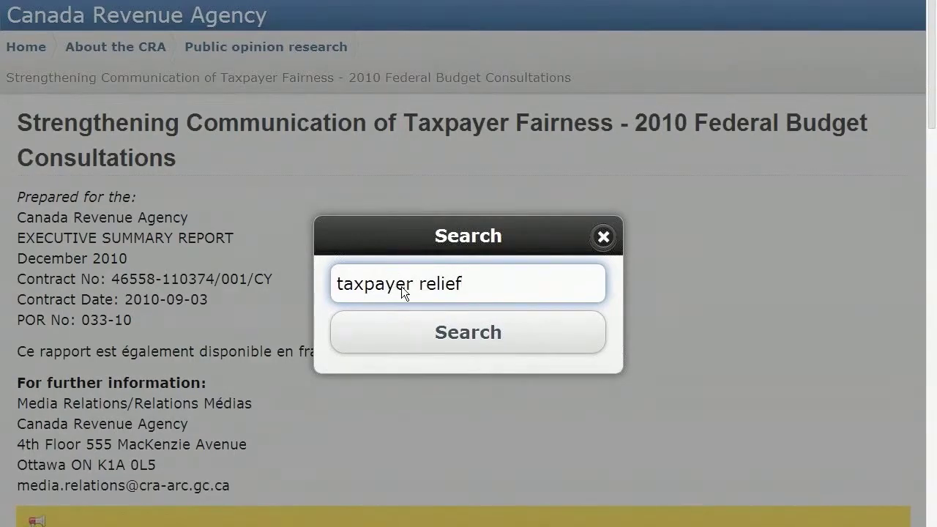
{"action": "key", "text": "Return"}
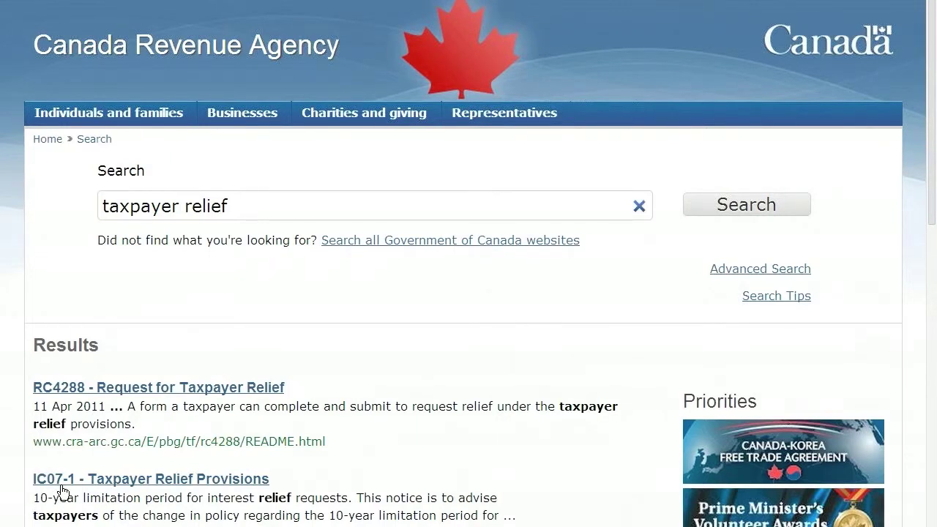
{"action": "scroll", "coordinate": [80, 432], "scroll_direction": "down", "scroll_amount": 1}
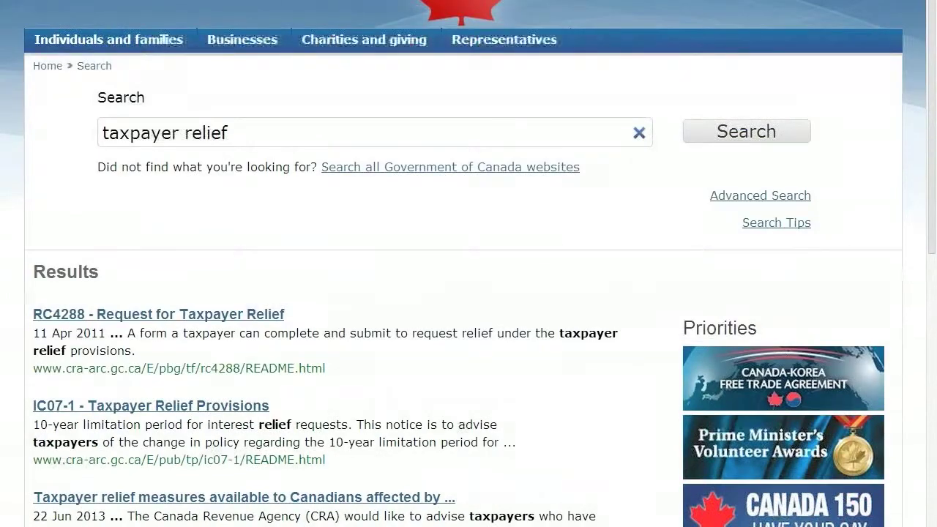
{"action": "scroll", "coordinate": [80, 432], "scroll_direction": "down", "scroll_amount": 1}
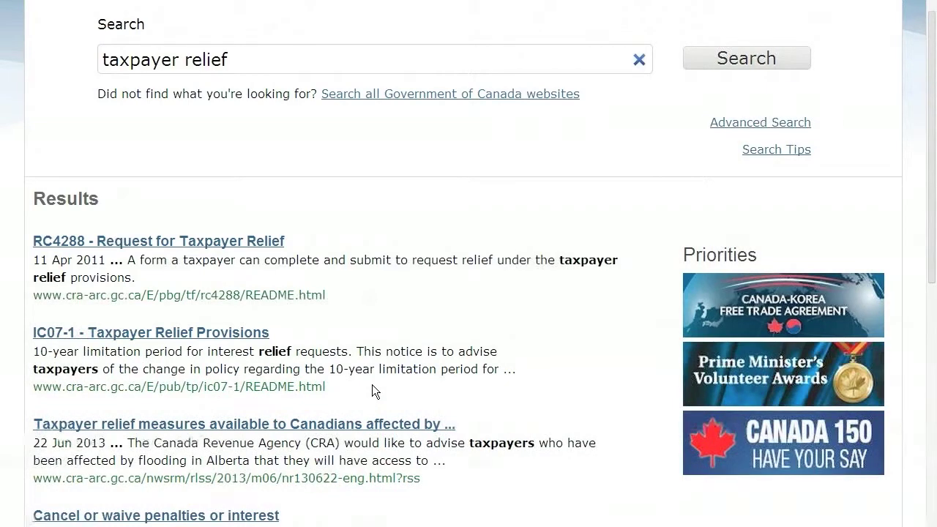
{"action": "left_click", "coordinate": [158, 242]}
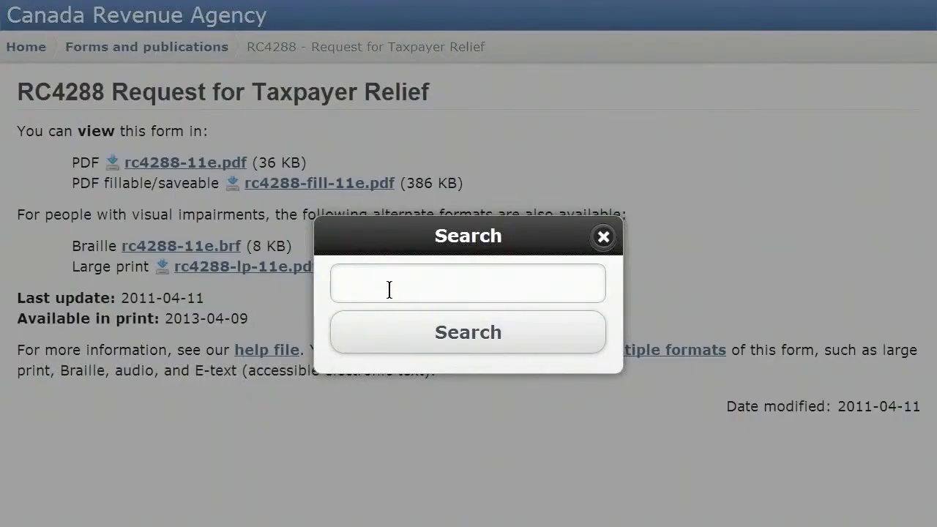
- Search the site for "convictions" and open the Convictions page
{"action": "left_click", "coordinate": [390, 291]}
{"action": "type", "text": "convictions"}
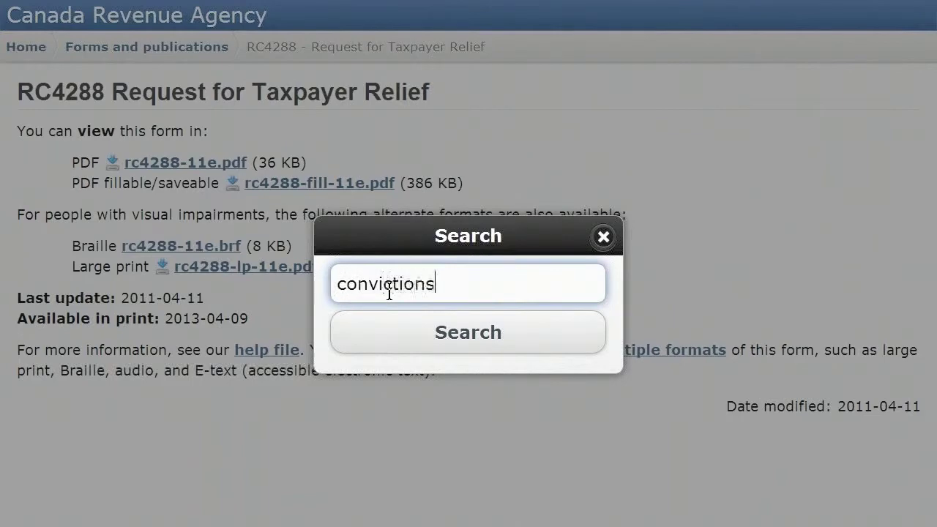
{"action": "key", "text": "Return"}
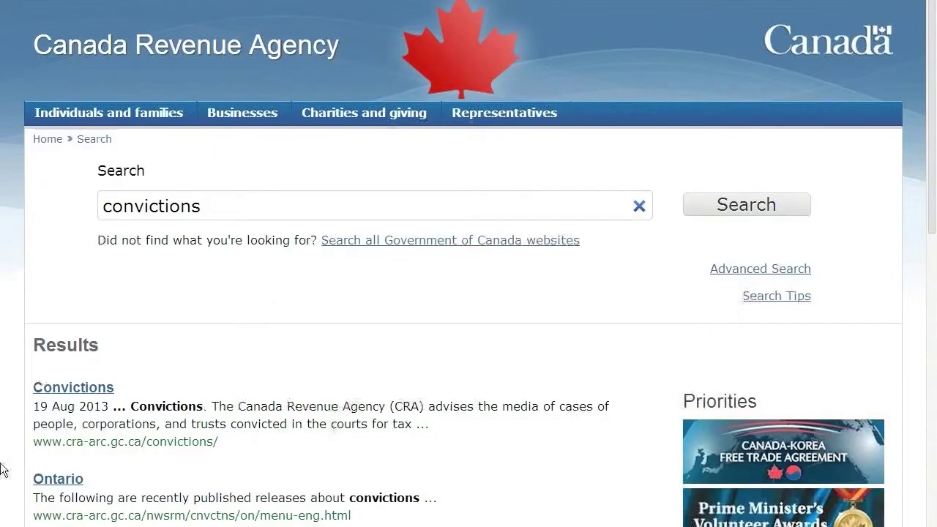
{"action": "left_click", "coordinate": [87, 385]}
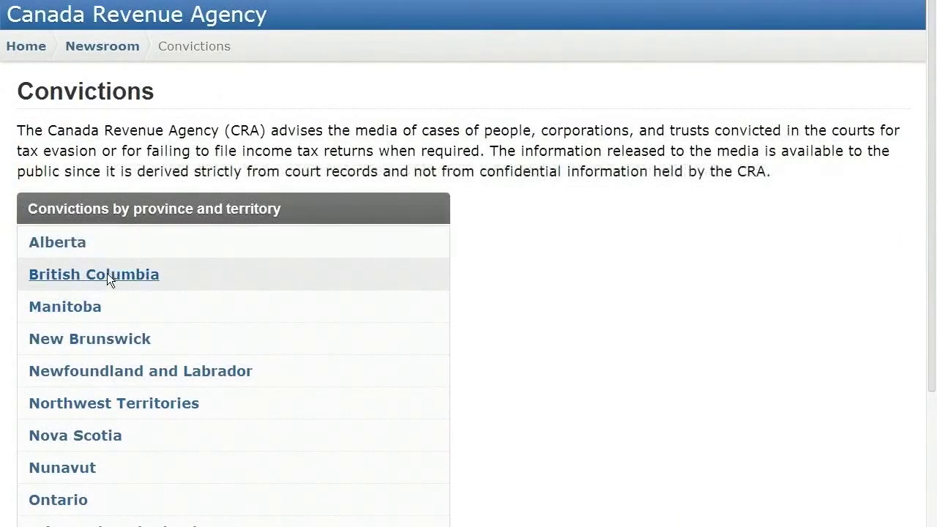
- Read the British Columbia release about the Victoria resident sentenced for failing to file tax returns, and return to the convictions list by province
{"action": "left_click", "coordinate": [107, 273]}
{"action": "left_click", "coordinate": [232, 239]}
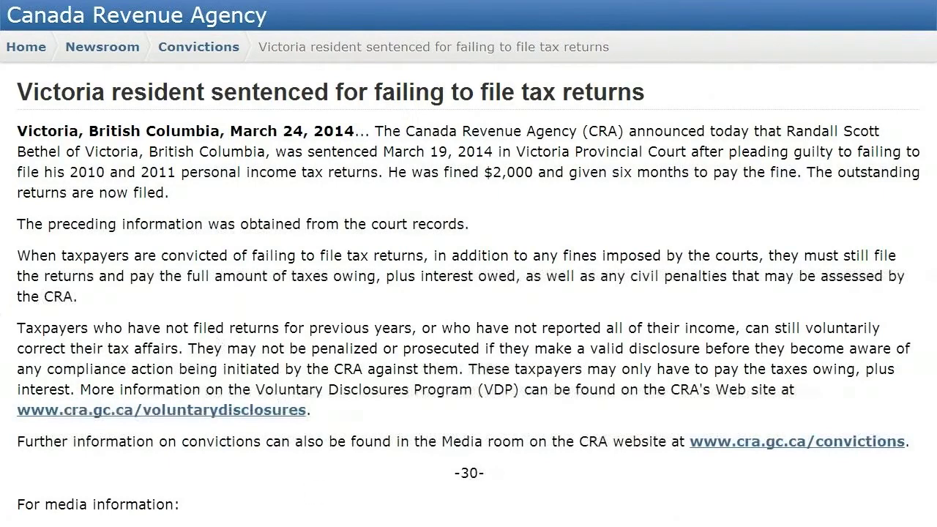
{"action": "left_click", "coordinate": [216, 47]}
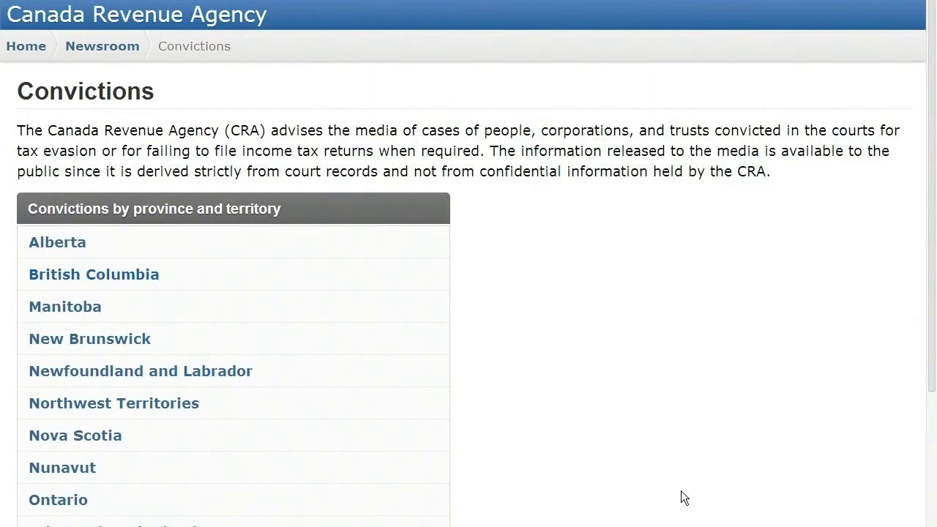
{"action": "scroll", "coordinate": [69, 113], "scroll_direction": "down", "scroll_amount": 1}
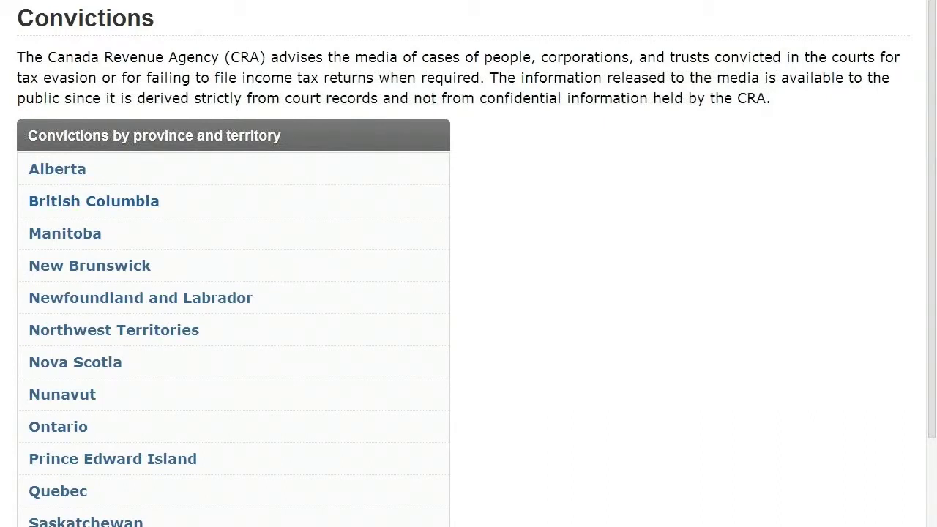
- Open the English version of the CanLII website and search it for "canada trustco"
{"action": "type", "text": "canlii bc"}
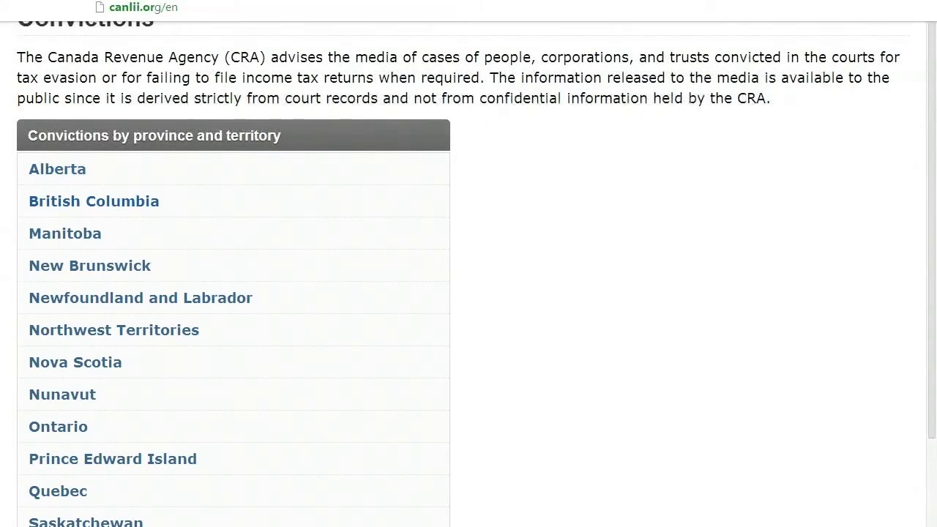
{"action": "key", "text": "Return"}
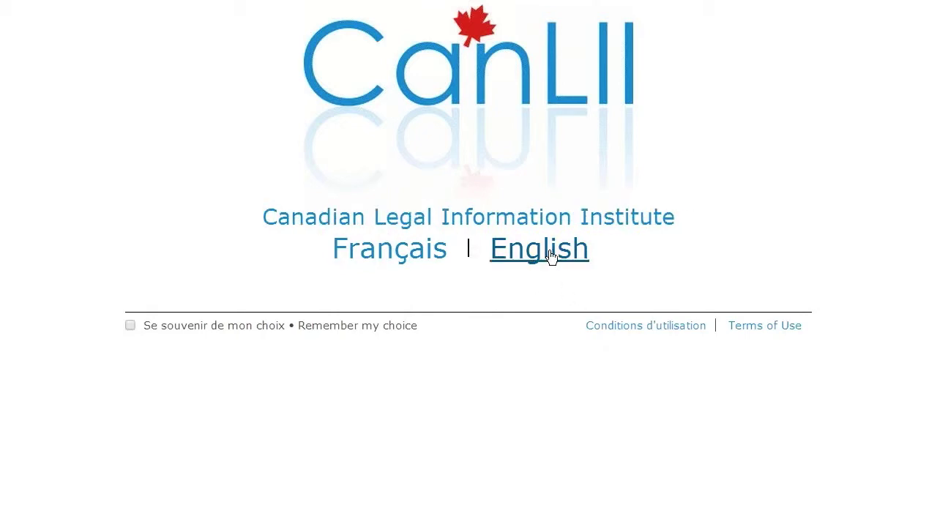
{"action": "left_click", "coordinate": [549, 250]}
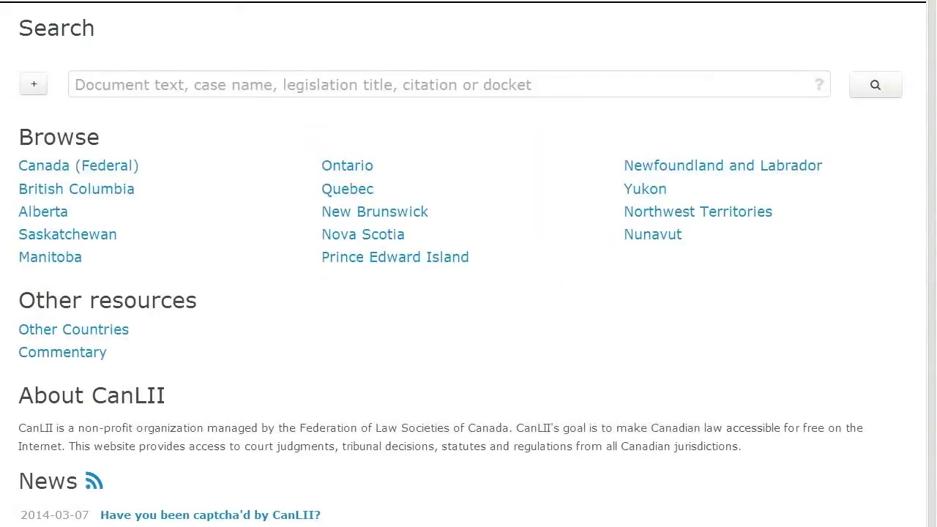
{"action": "left_click", "coordinate": [144, 85]}
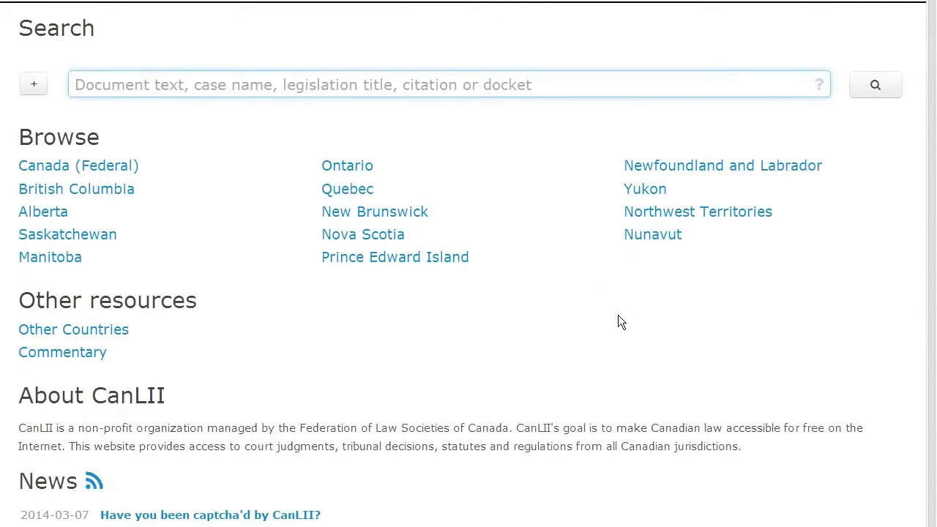
{"action": "type", "text": "canada trustco"}
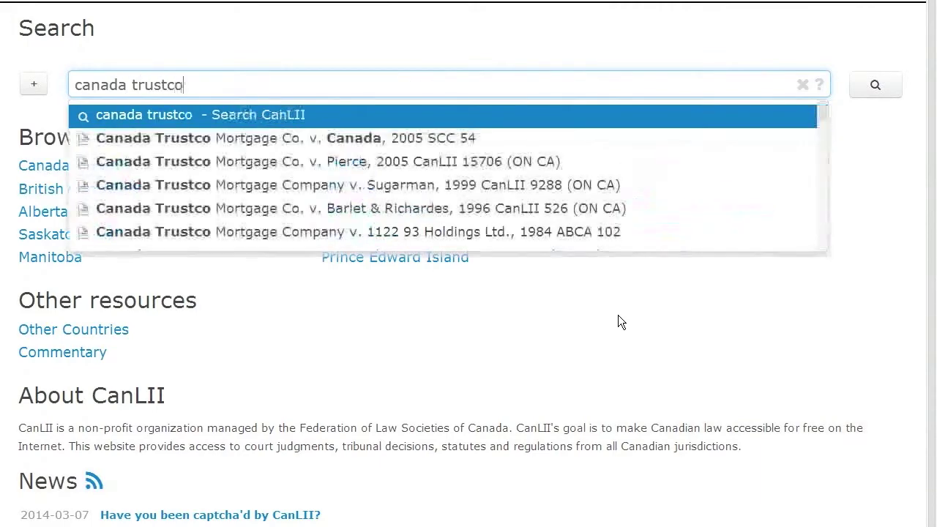
{"action": "key", "text": "Return"}
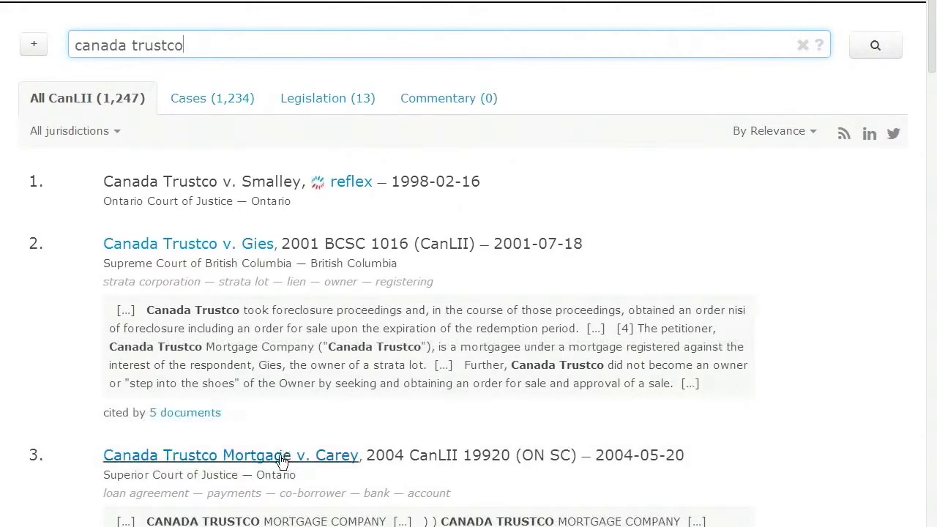
- Open and skim the 1999 Federal Court judgment Canada v. Canada Trustco Mortgage Co., and return to the CanLII search page
{"action": "scroll", "coordinate": [278, 502], "scroll_direction": "down", "scroll_amount": 1}
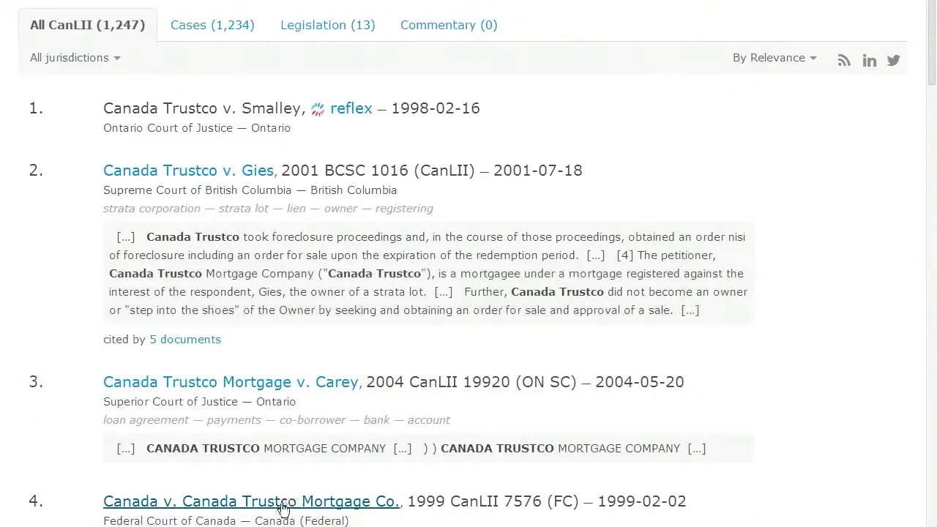
{"action": "left_click", "coordinate": [282, 506]}
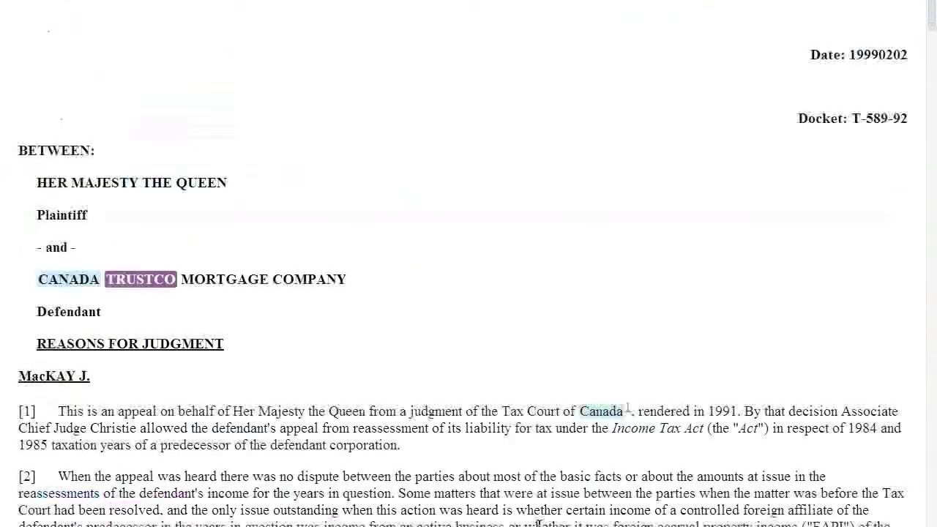
{"action": "scroll", "coordinate": [469, 293], "scroll_direction": "down", "scroll_amount": 4}
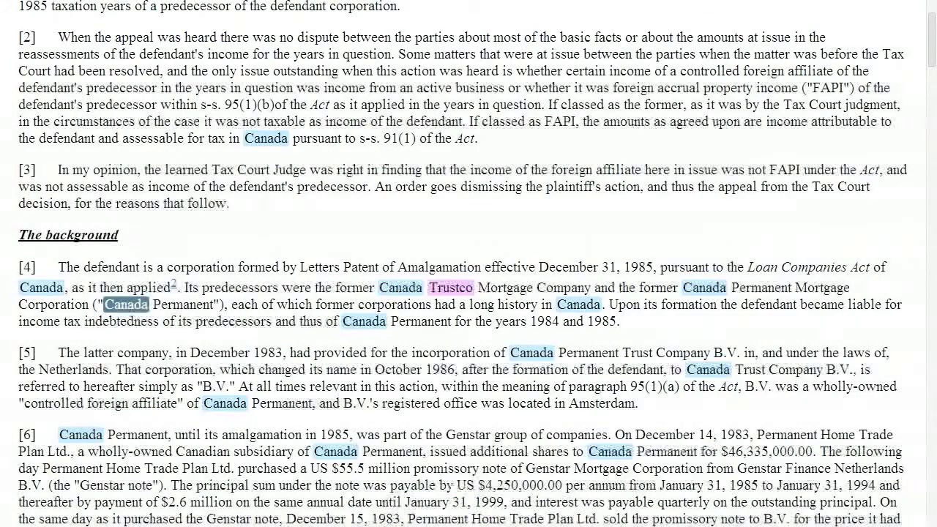
{"action": "key", "text": "shift+Return"}
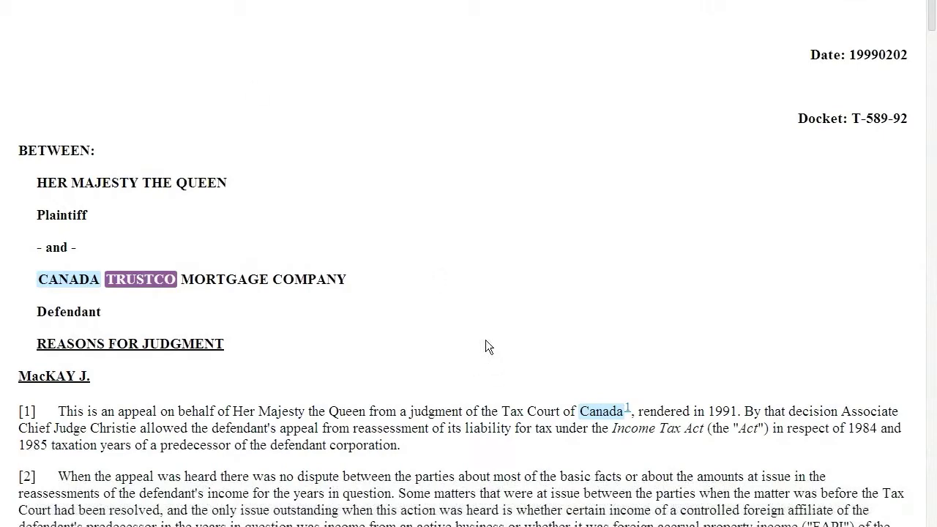
{"action": "scroll", "coordinate": [486, 344], "scroll_direction": "up", "scroll_amount": 4}
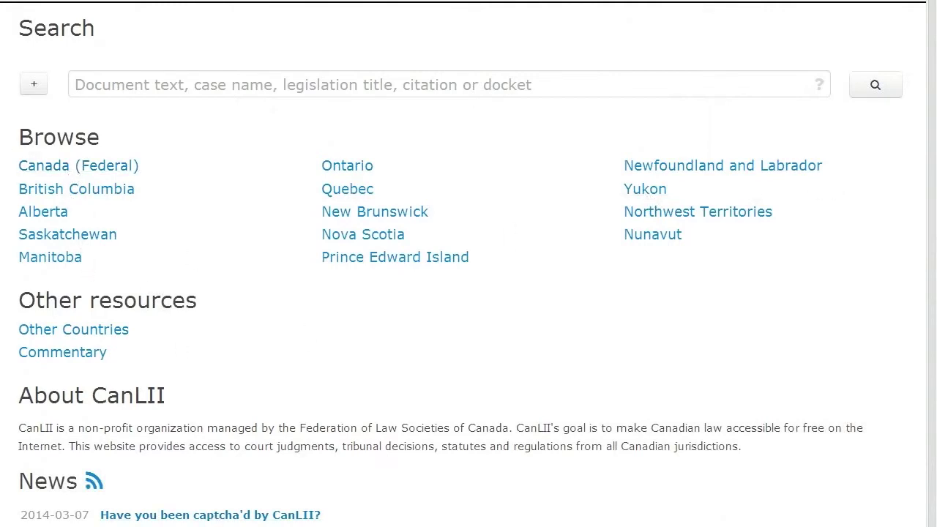
{"action": "left_click", "coordinate": [214, 93]}
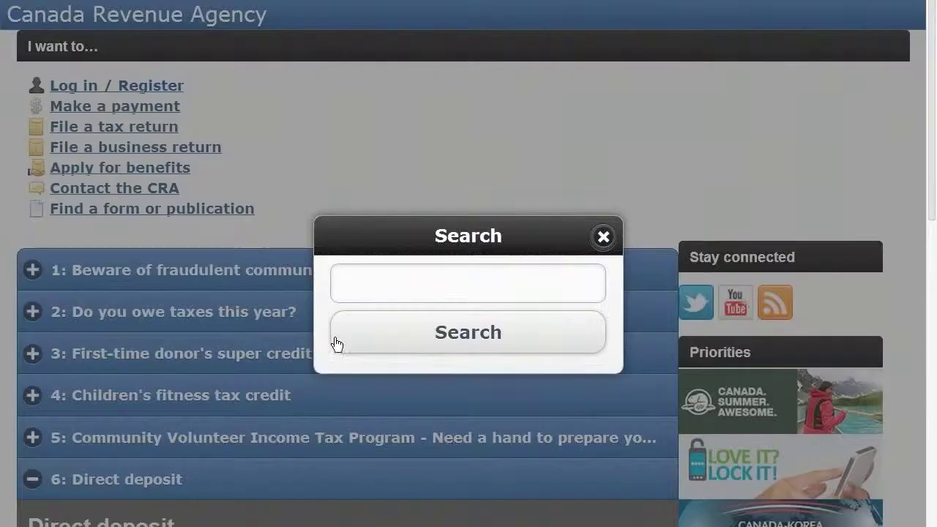
- Search the Canada Revenue Agency site for "voluntary disclosures" and open the Voluntary Disclosures Program page to view its list of questions
{"action": "left_click", "coordinate": [431, 295]}
{"action": "type", "text": "volun"}
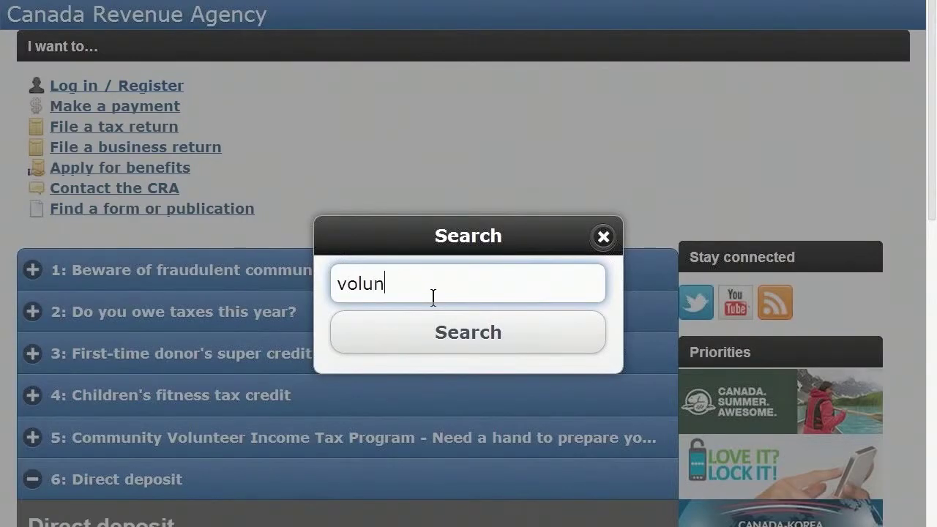
{"action": "type", "text": "tary disclosures"}
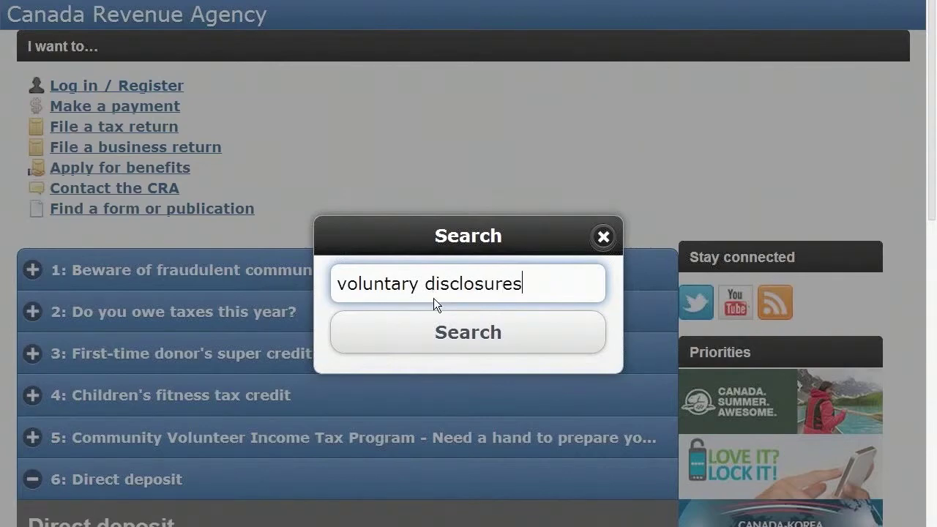
{"action": "key", "text": "Return"}
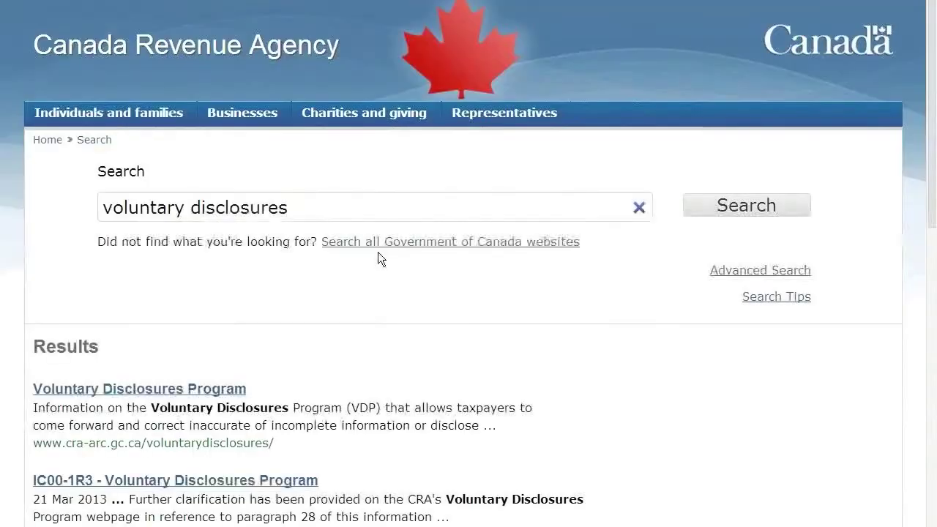
{"action": "left_click", "coordinate": [179, 385]}
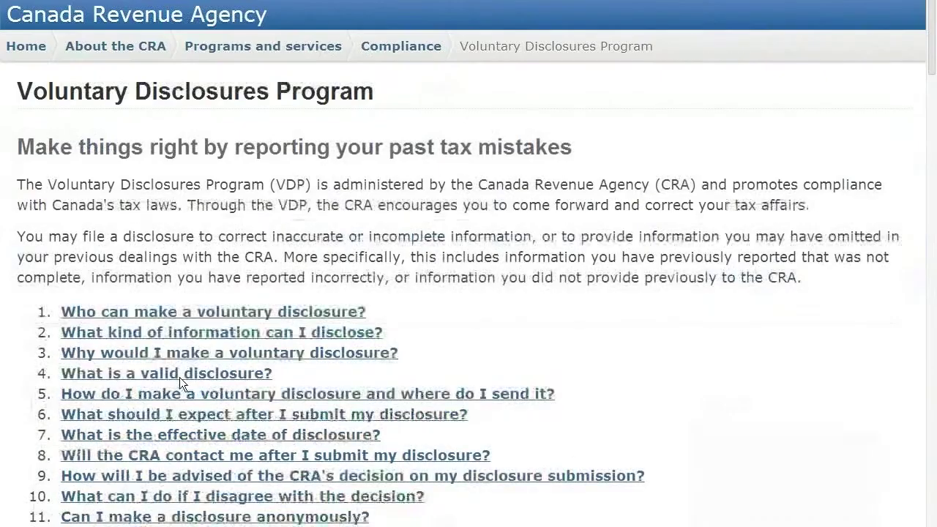
{"action": "scroll", "coordinate": [797, 363], "scroll_direction": "down", "scroll_amount": 4}
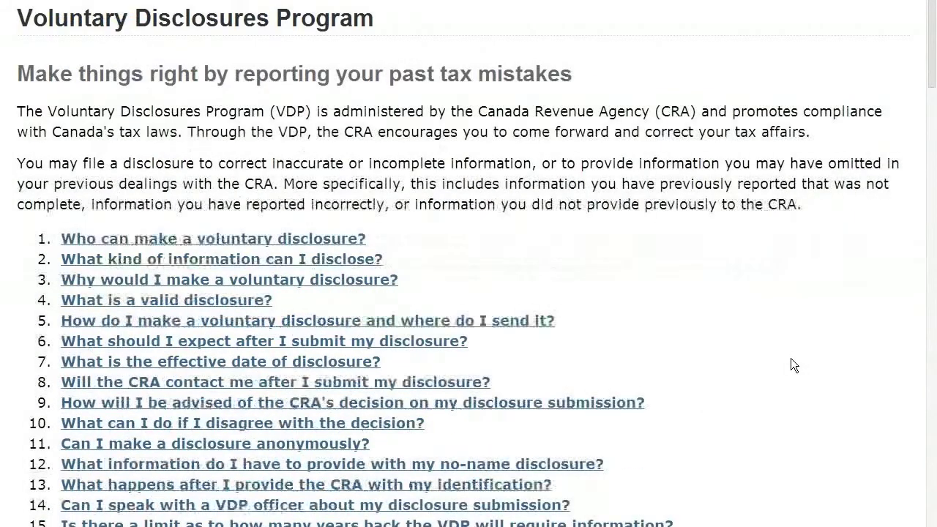